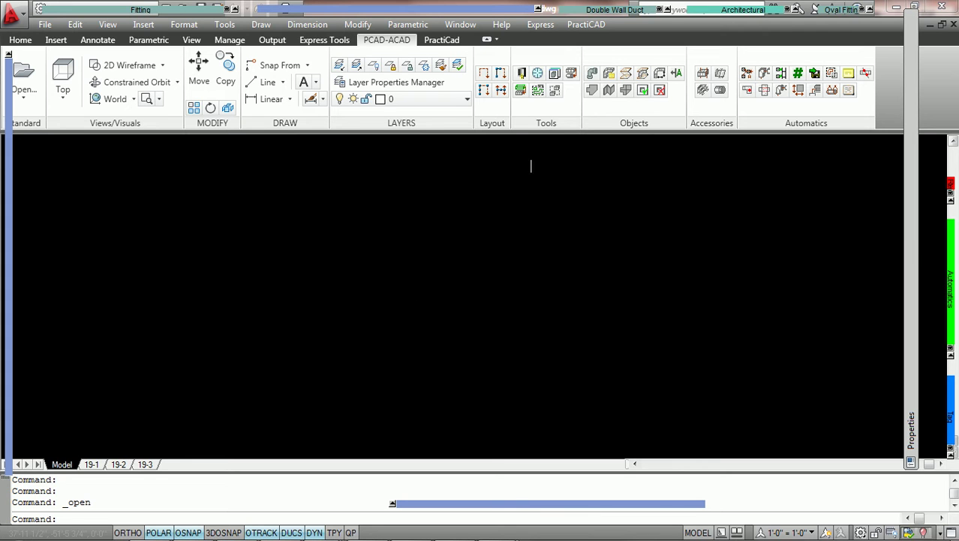
- Open the PractiCAD Libraries in a maximized window and display the Tie rod category under Accessories
left_click(521, 73)
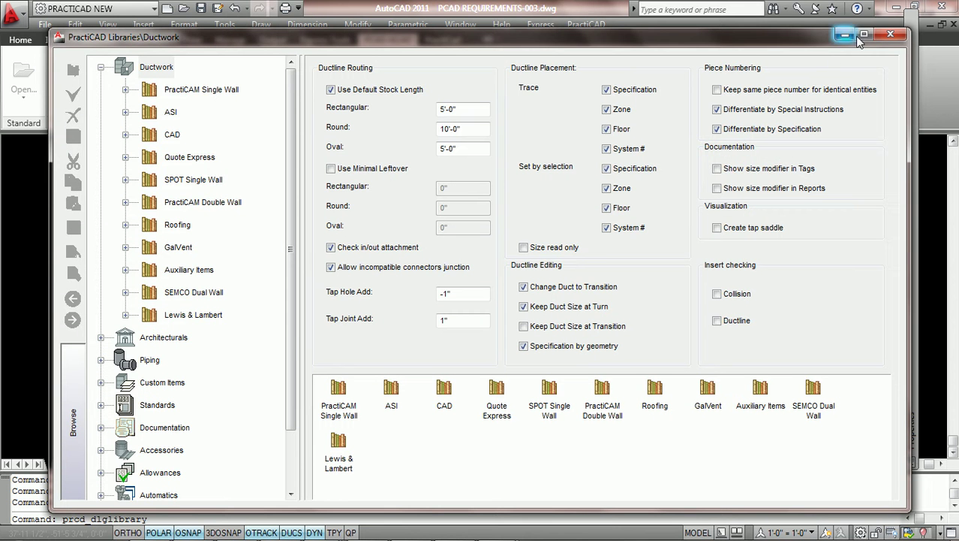
double_click(864, 27)
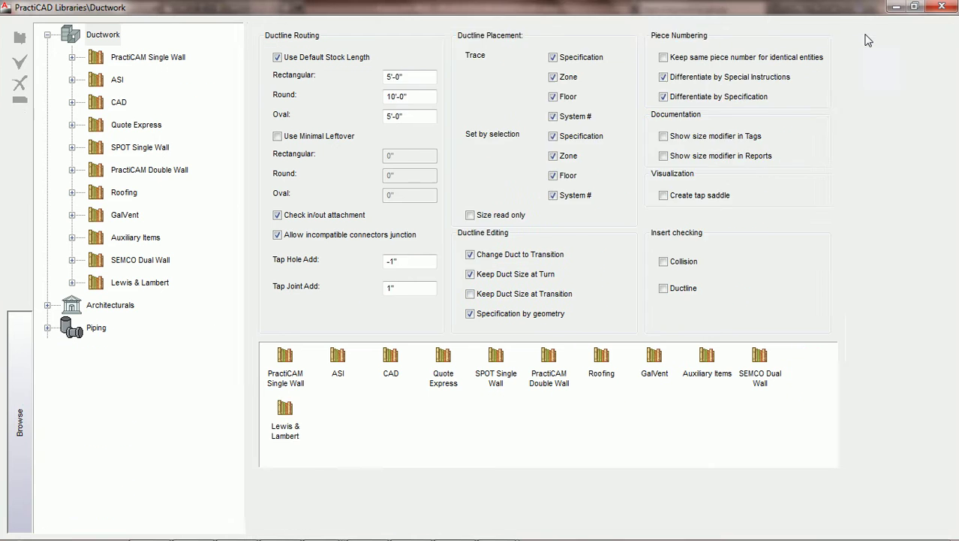
left_click(47, 36)
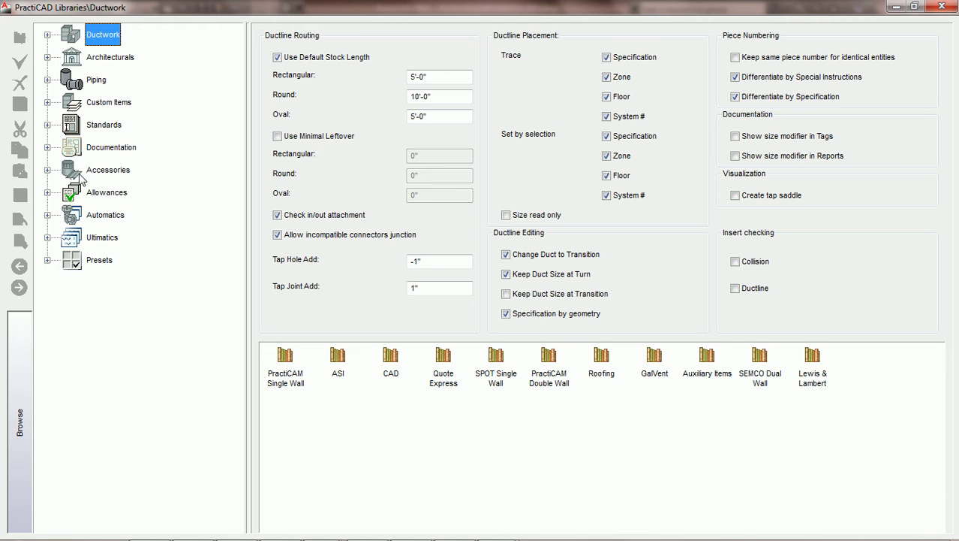
left_click(48, 170)
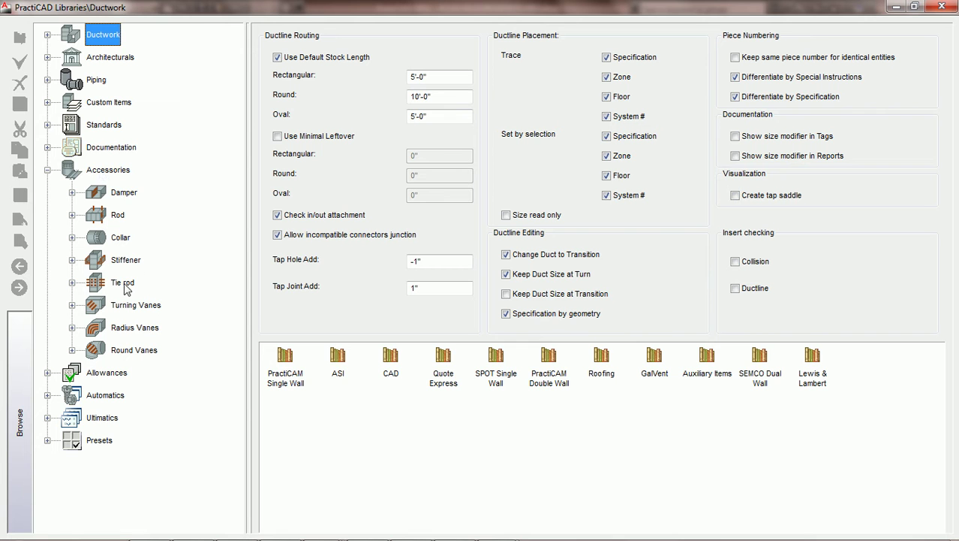
left_click(124, 284)
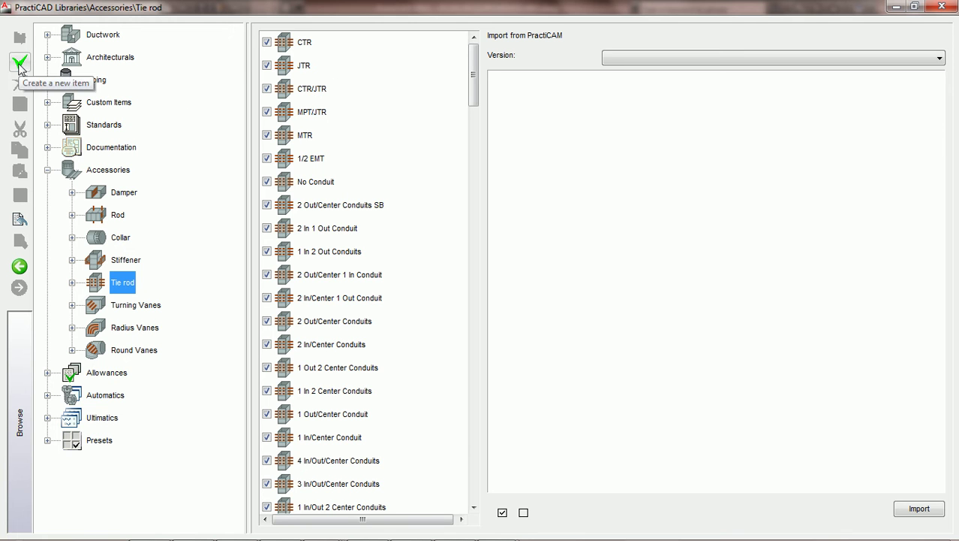
- Create a new tie rod item in the library and rename it PCAD TIE ROD
left_click(19, 63)
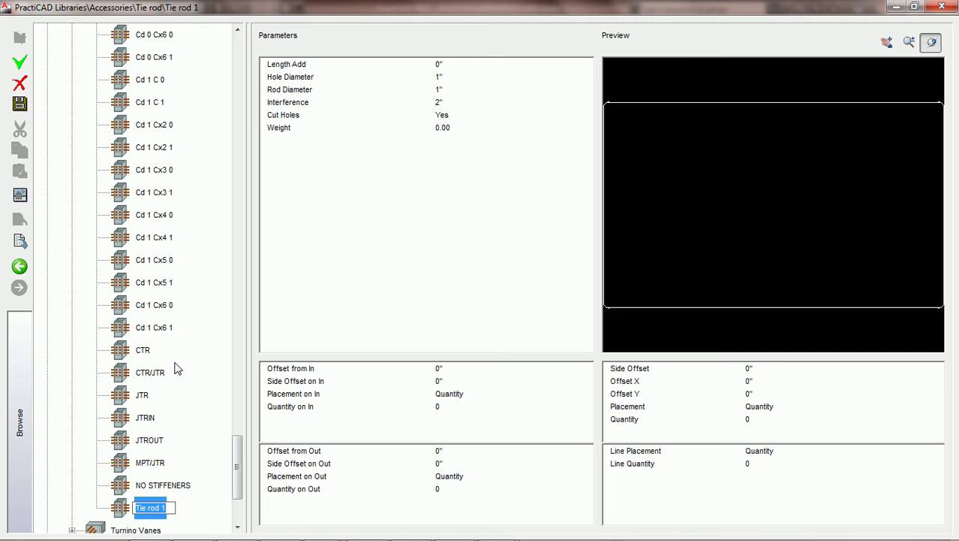
scroll(171, 437, "down", 2)
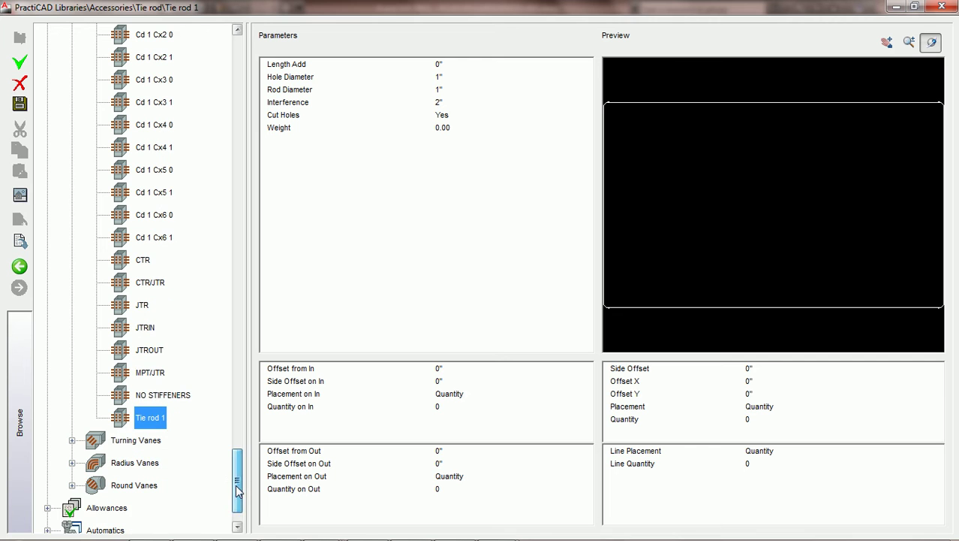
left_click(160, 422)
type("PCAD TIE ROD")
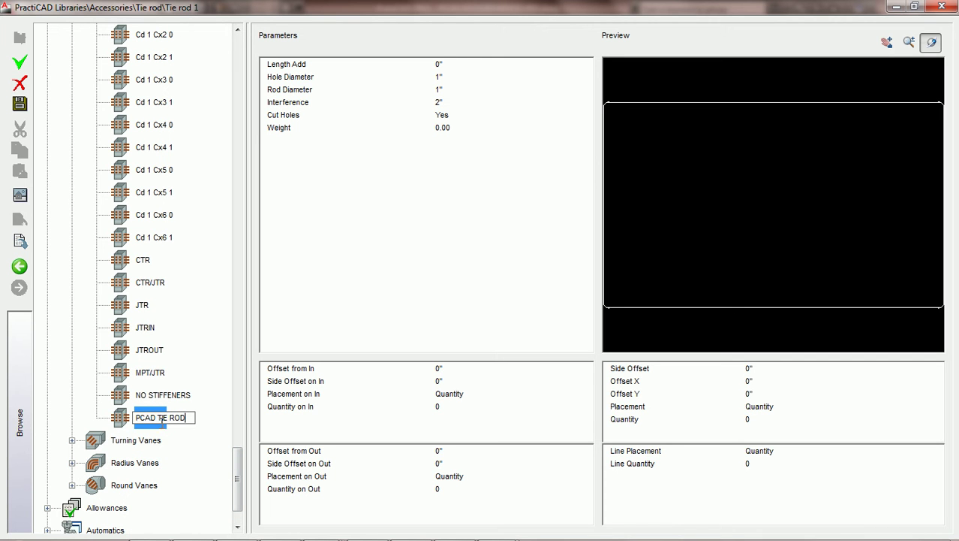
key("Return")
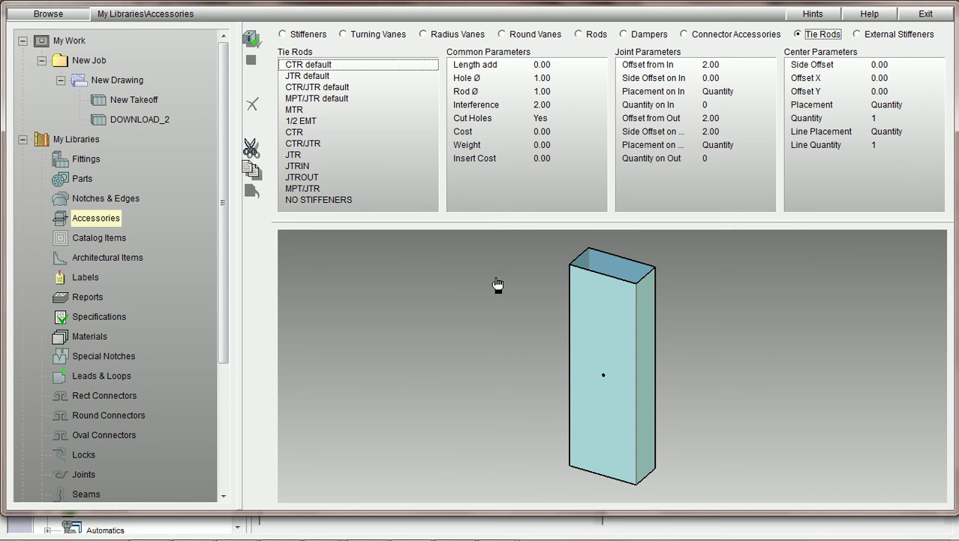
- Check the tie rod settings under My Libraries' Accessories for comparison, and set PCAD TIE ROD's Length Add to 6"
left_click(498, 284)
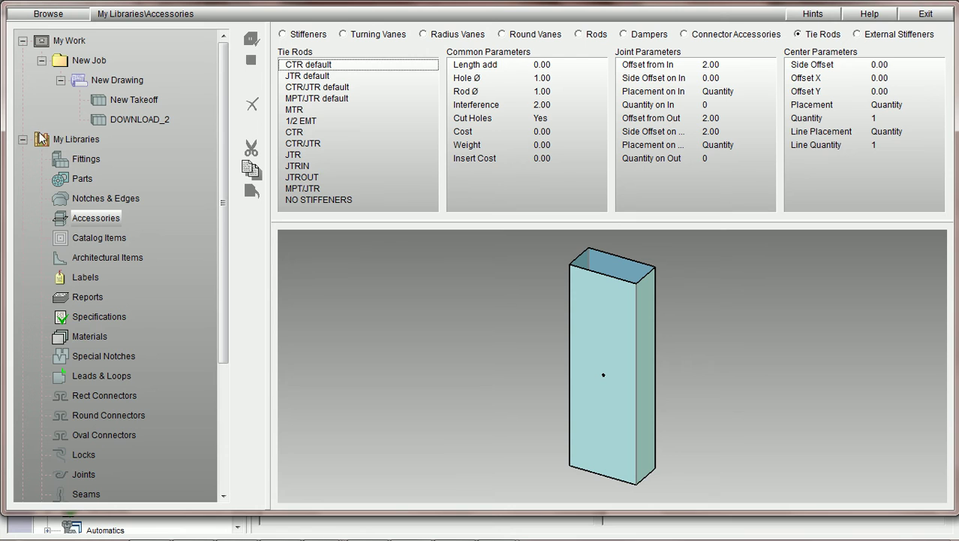
left_click(113, 218)
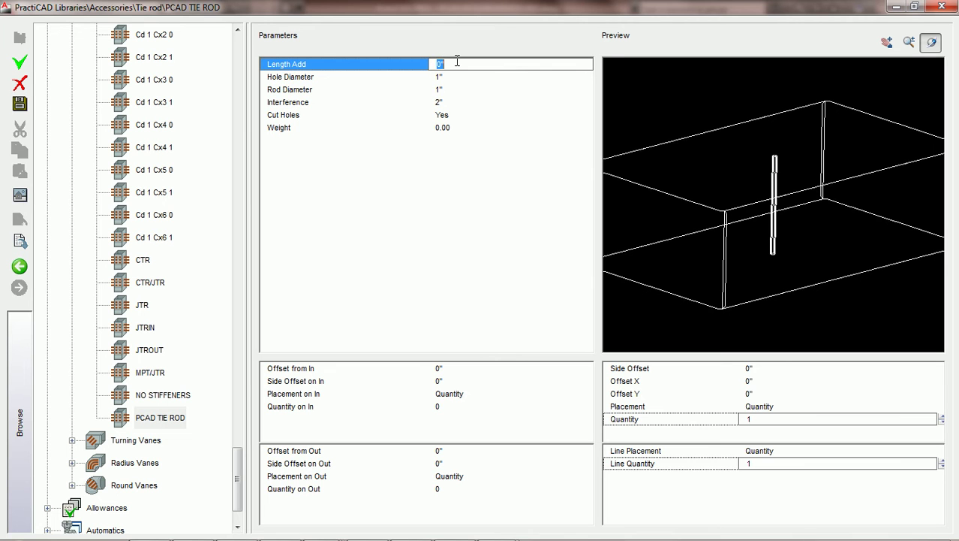
type("6\"")
key("Tab")
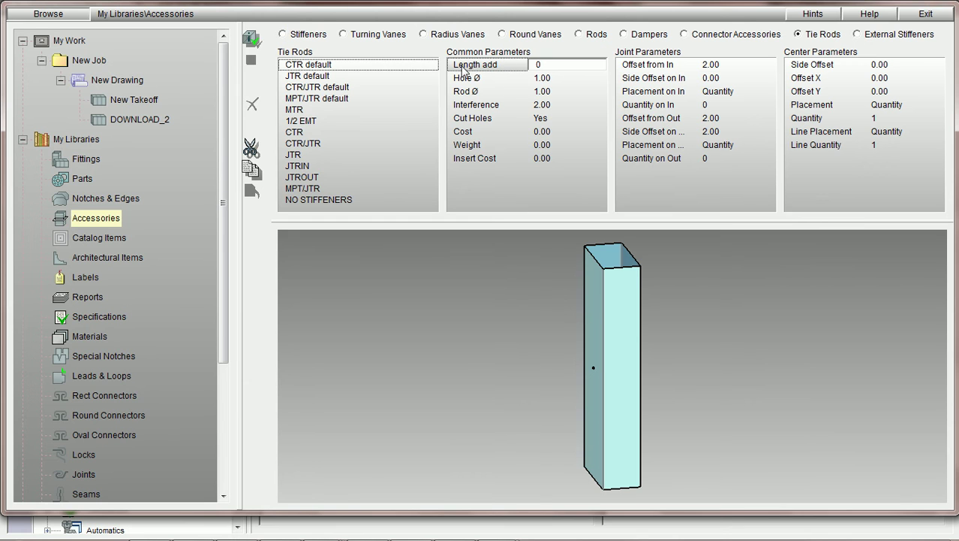
- Switch to the My Libraries accessories window and try Length add values of 12, 0 and -4 on the CTR default tie rod
left_click(529, 66)
type("12")
left_click_drag(556, 67, 524, 71)
type("0")
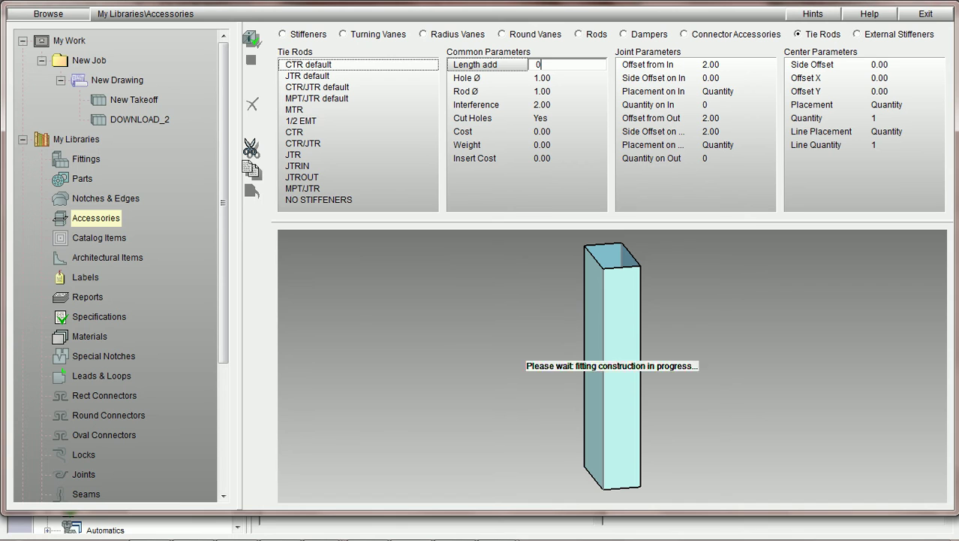
left_click_drag(559, 66, 530, 67)
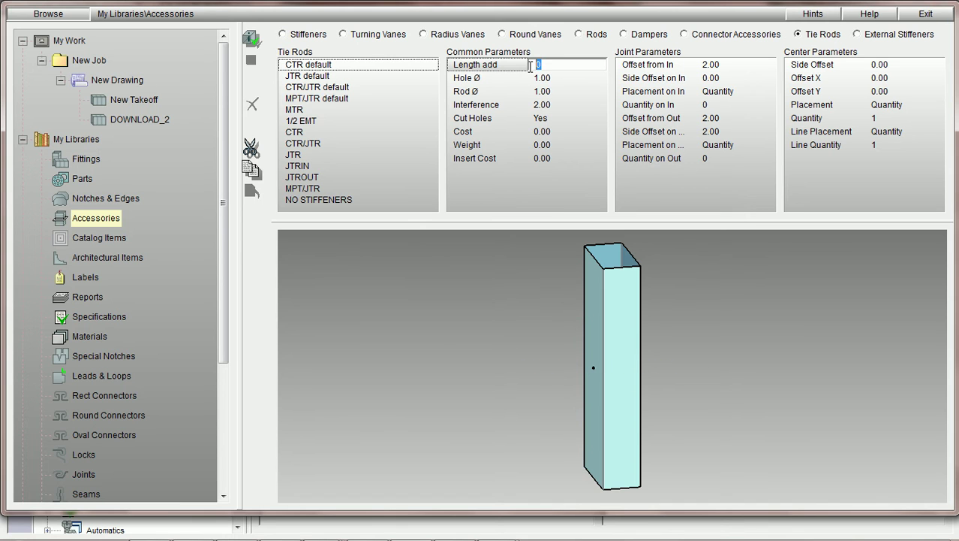
type("-4")
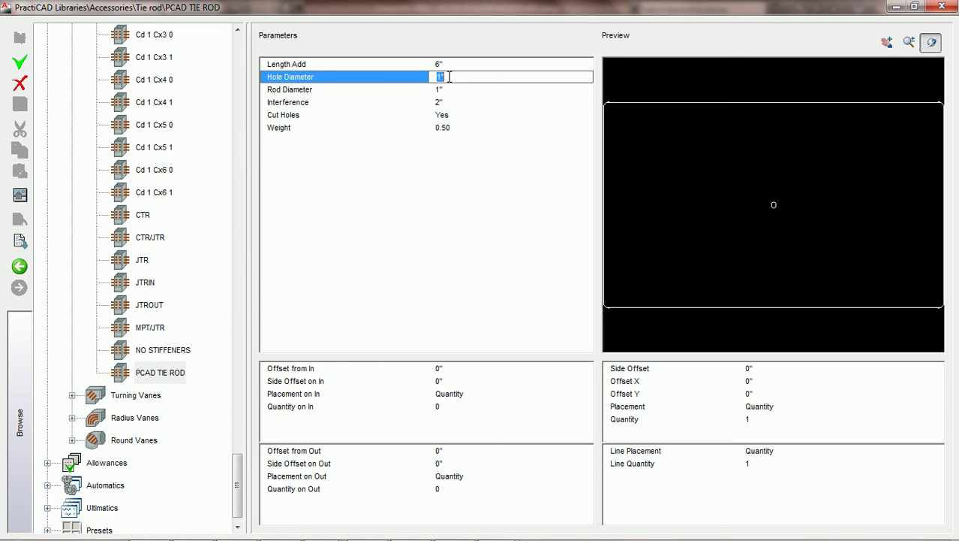
- Set both the Hole Diameter and the Rod Diameter of PCAD TIE ROD to 1"
left_click(442, 90)
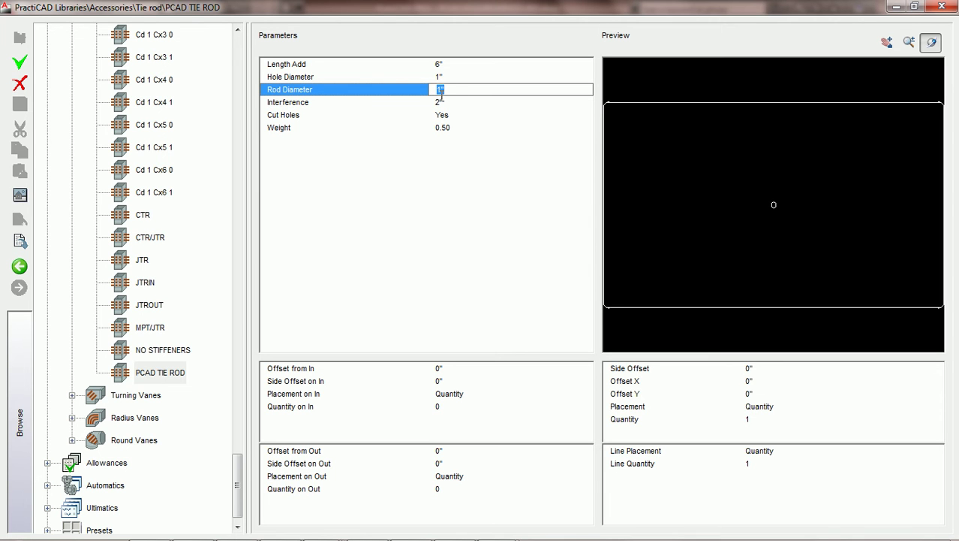
left_click(446, 77)
type("3")
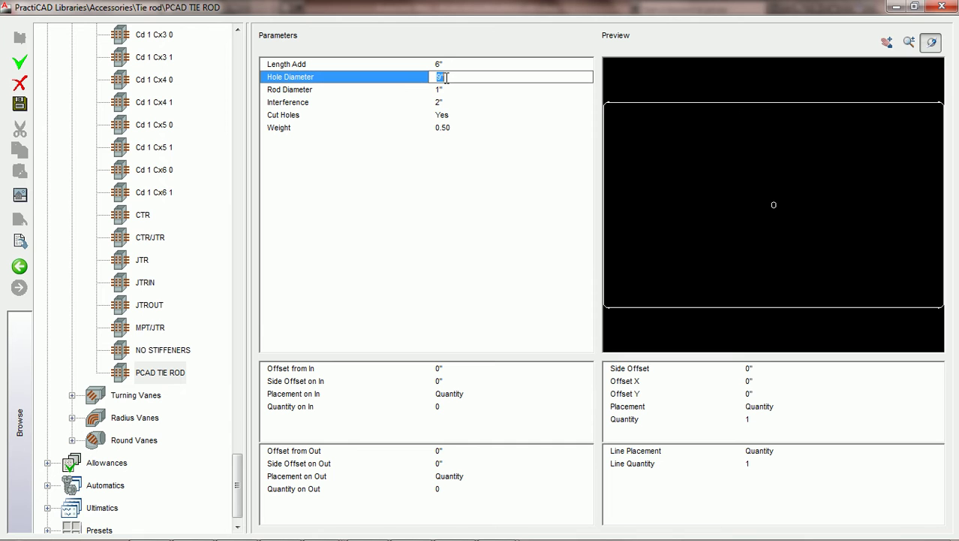
type("1")
key("Tab")
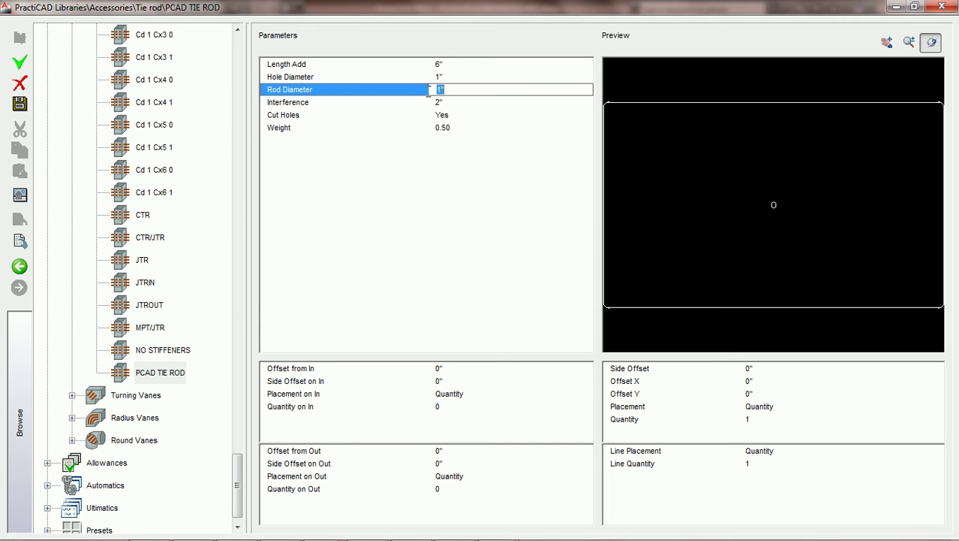
type("5")
type("1")
key("Tab")
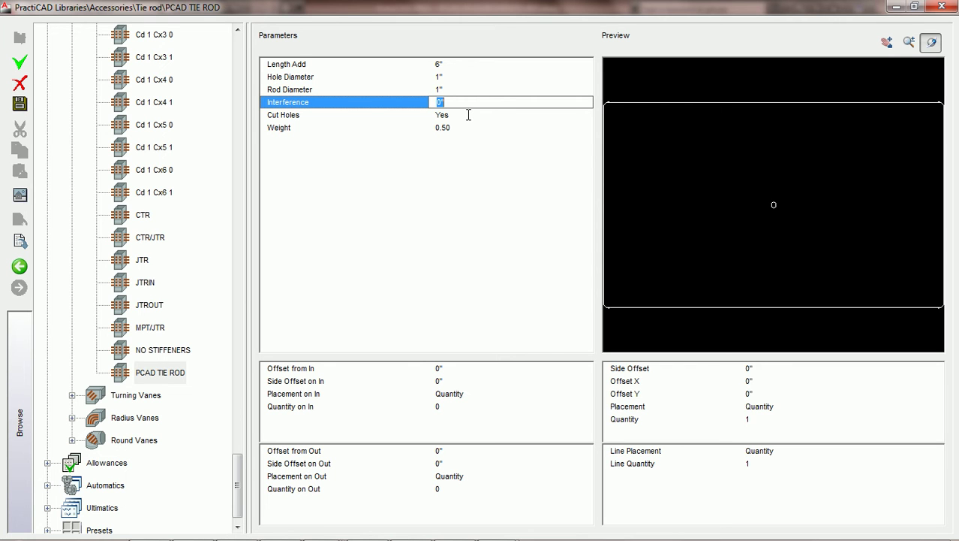
- Set the Interference of PCAD TIE ROD to 2"
left_click_drag(440, 101, 447, 101)
type("2")
key("Tab")
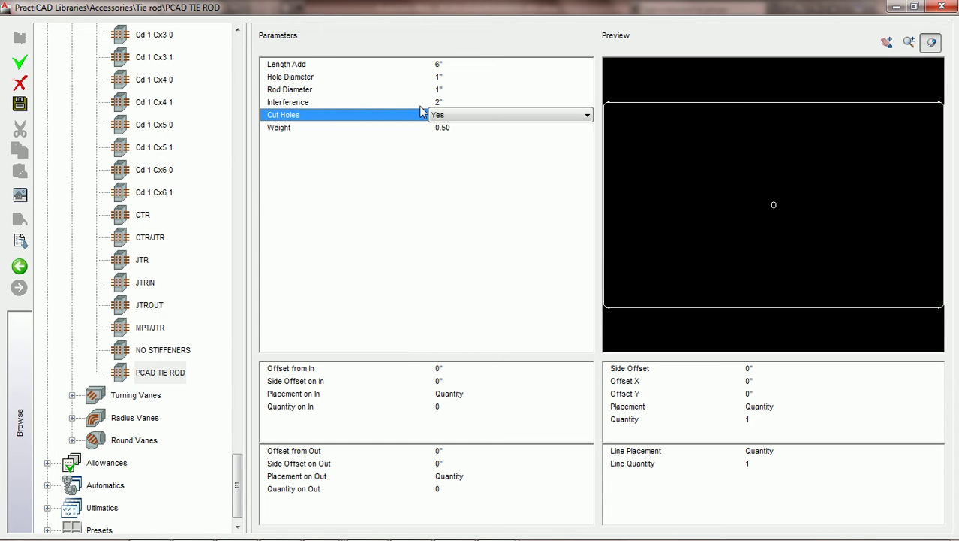
key("Return")
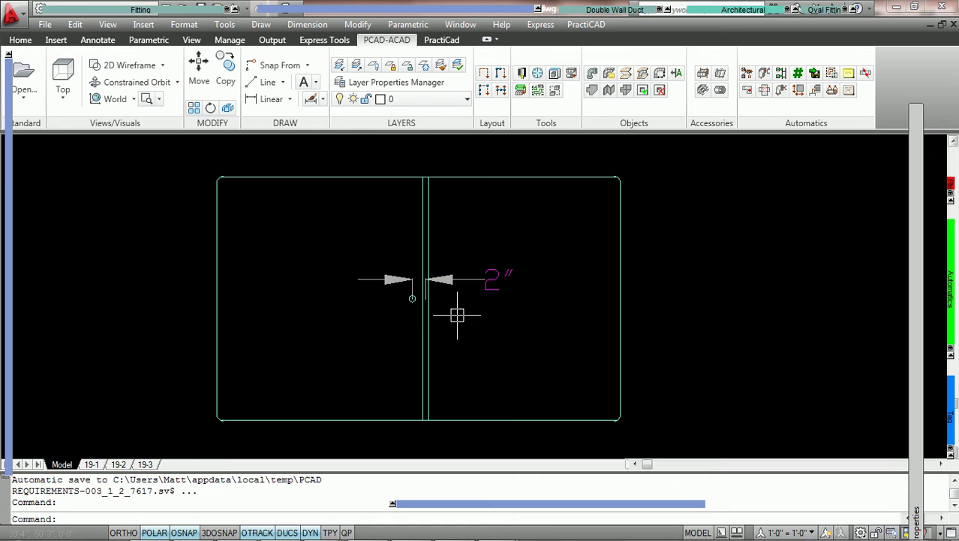
- Examine the dimensioned distance between the tie rod and the vertical centre member in the AutoCAD drawing
scroll(449, 323, "up", 1)
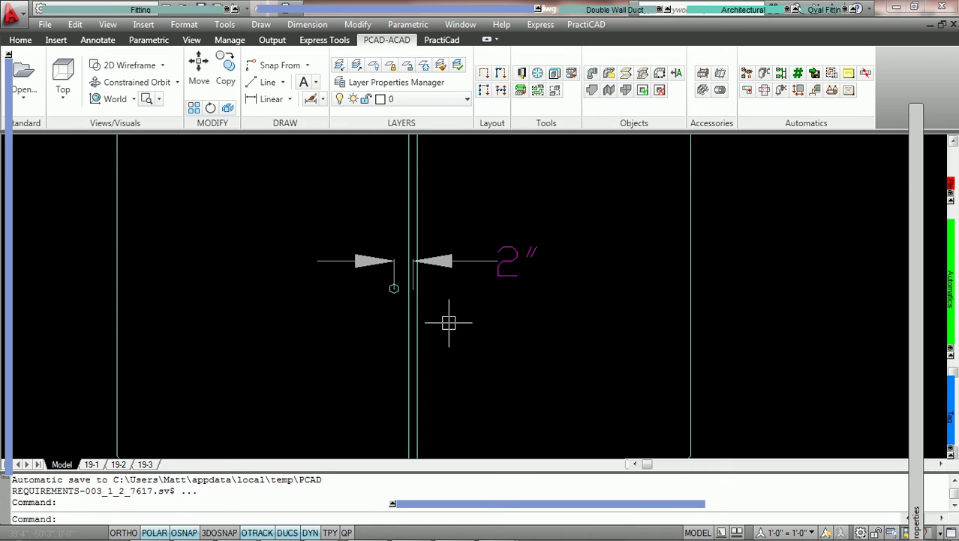
scroll(444, 325, "down", 2)
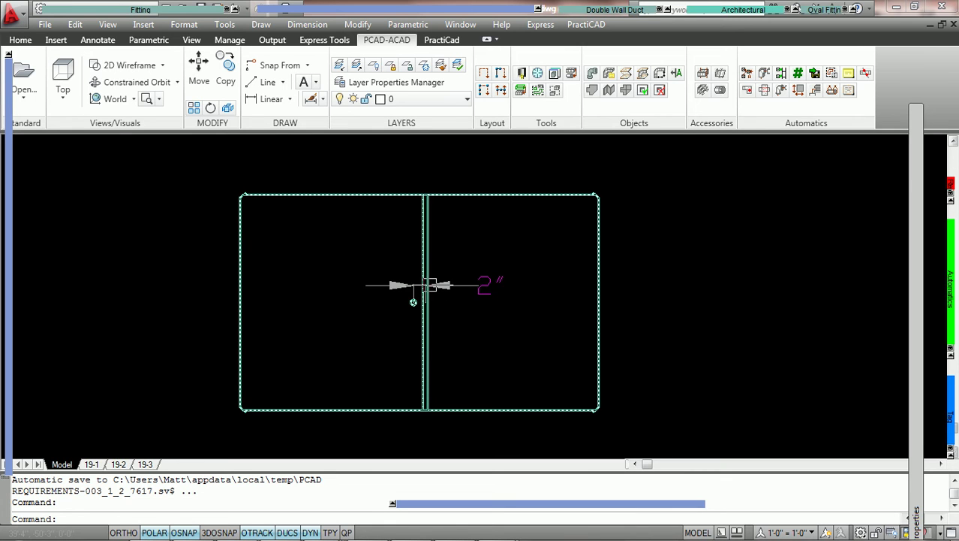
scroll(409, 324, "up", 3)
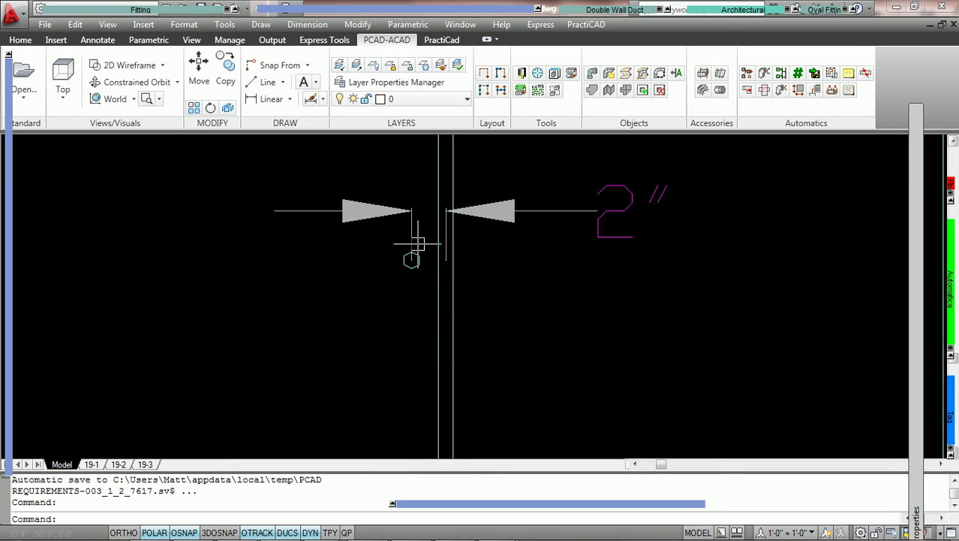
scroll(484, 289, "down", 2)
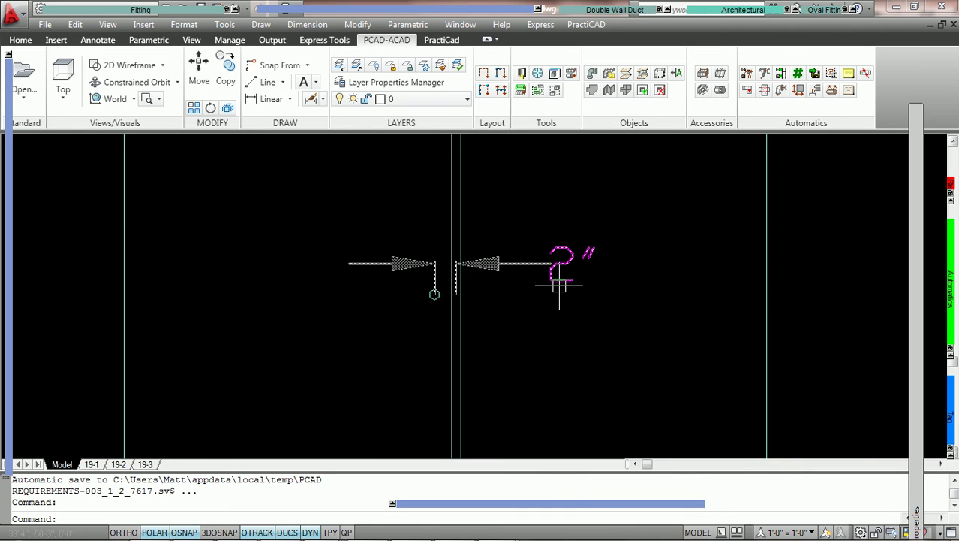
mouse_move(559, 286)
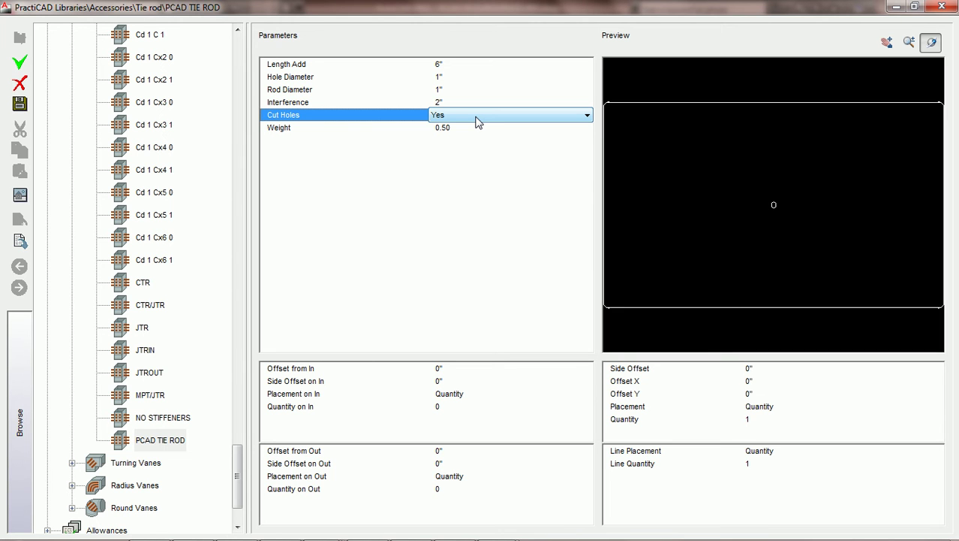
- Keep Cut Holes at Yes and set the Weight of PCAD TIE ROD to 0.25
left_click(461, 115)
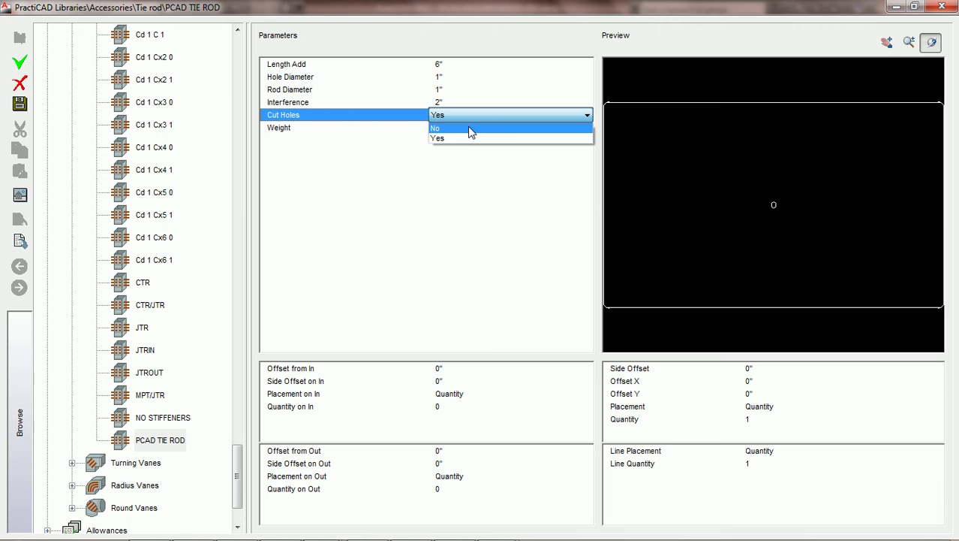
left_click(434, 117)
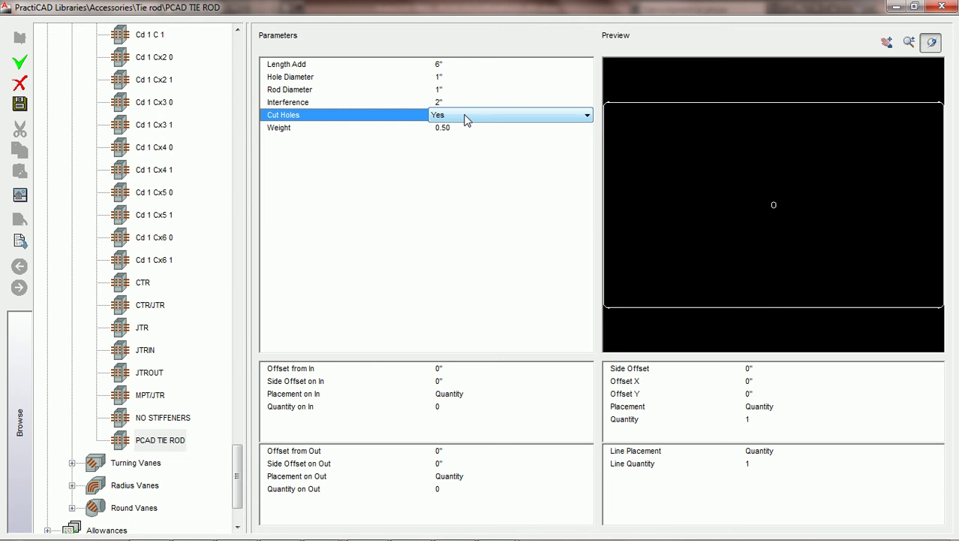
left_click(456, 128)
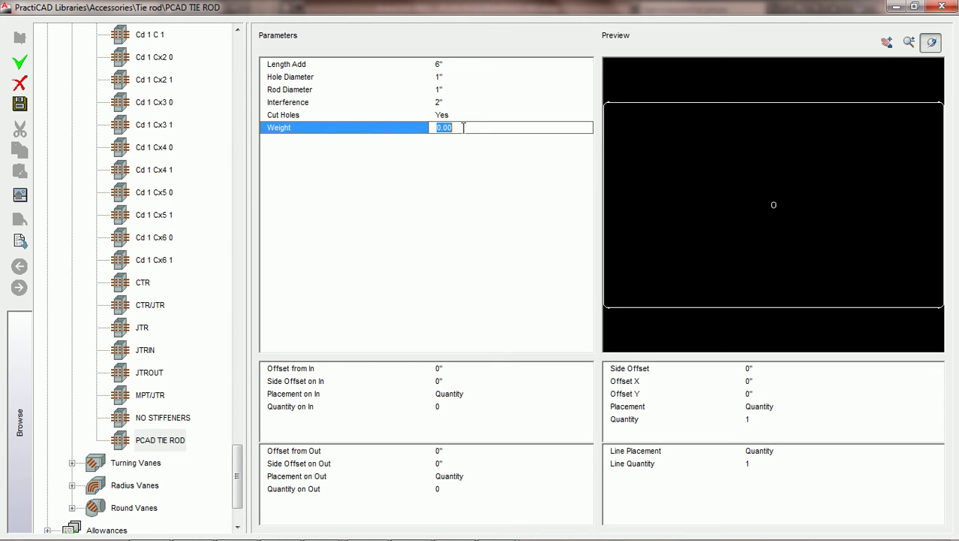
key("BackSpace")
type(".25")
left_click(457, 146)
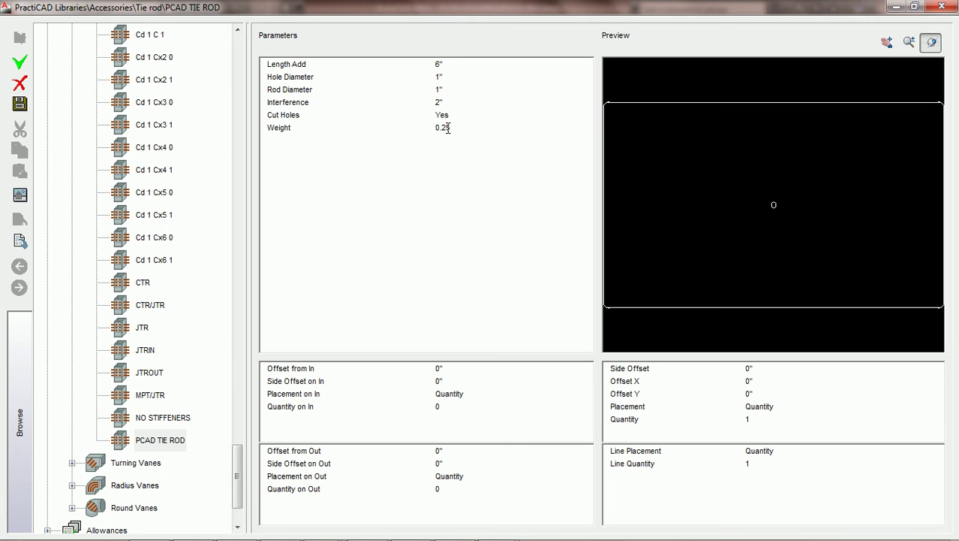
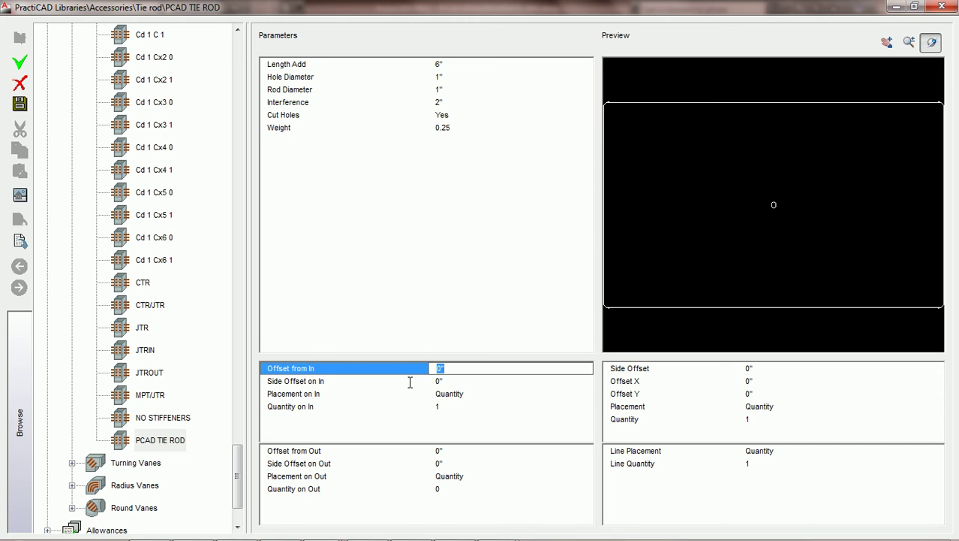
- Review the inlet offset, placement and quantity parameters of PCAD TIE ROD, keeping Placement on In at Quantity
left_click(412, 381)
left_click(415, 406)
left_click(468, 394)
left_click(494, 393)
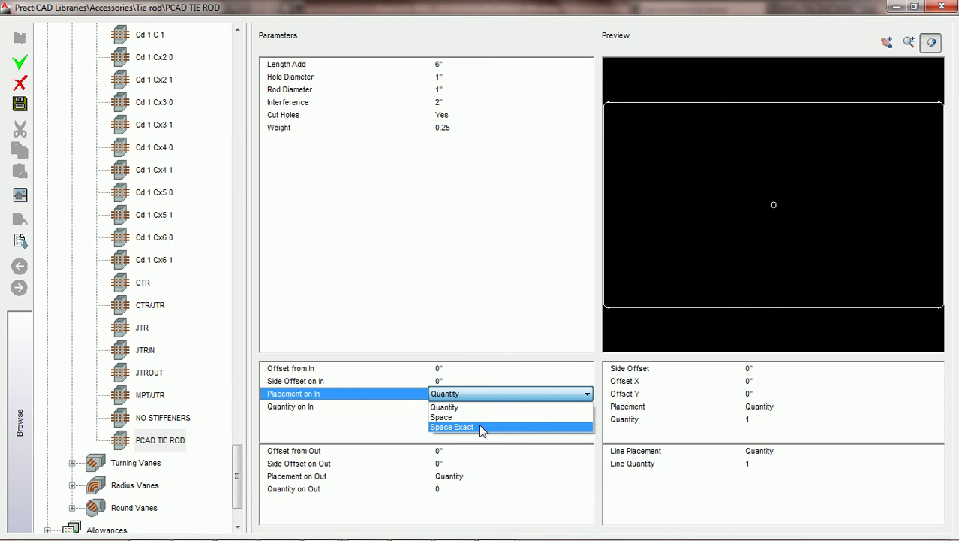
left_click(485, 406)
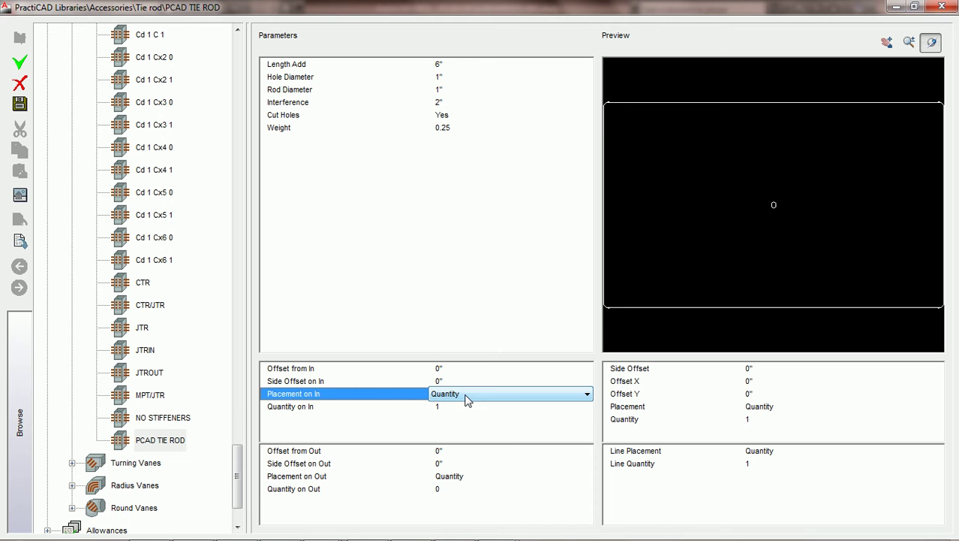
left_click(442, 406)
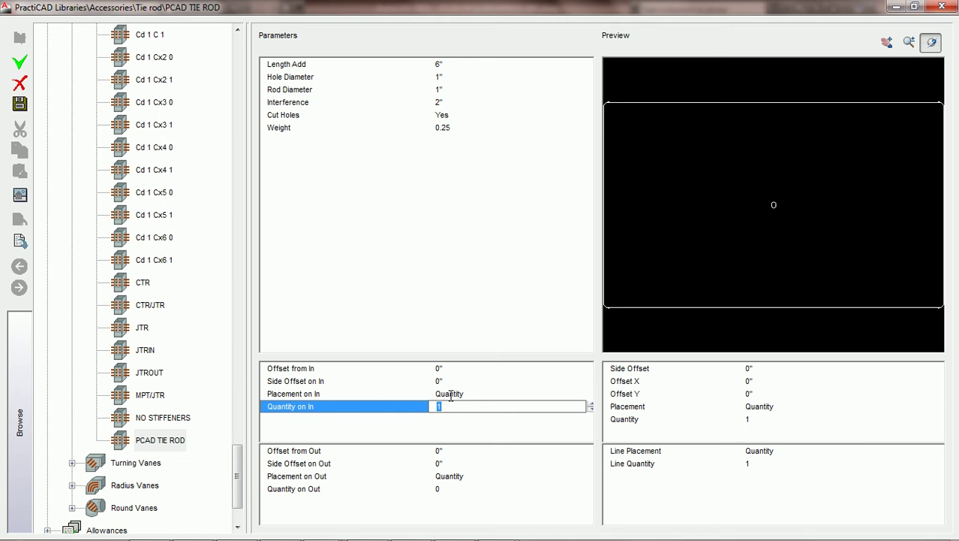
- Set both the Offset from In and the Side Offset on In of PCAD TIE ROD to 2"
left_click(442, 368)
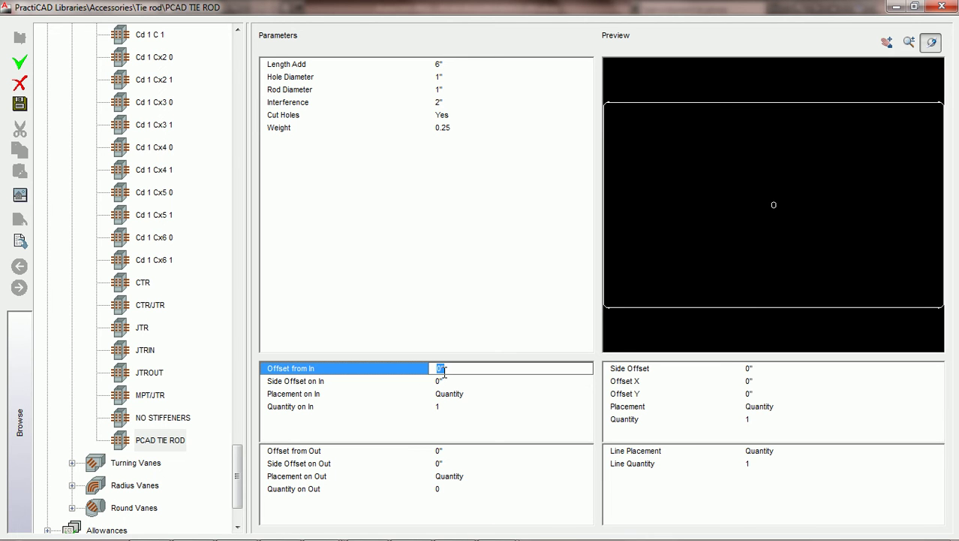
type("2")
key("Return")
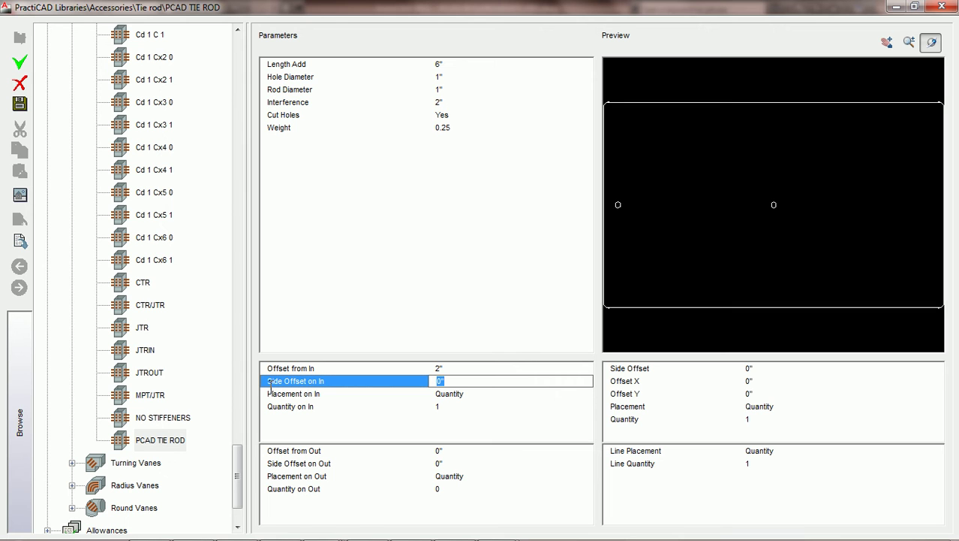
type("2")
left_click(461, 391)
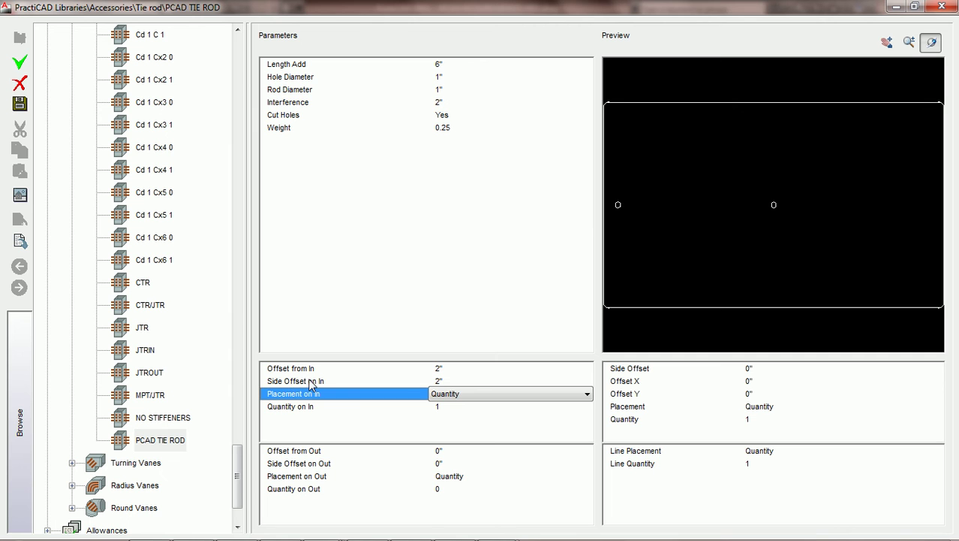
- Set the Quantity on In to 2 and the Side Offset on In to 6"
left_click(442, 407)
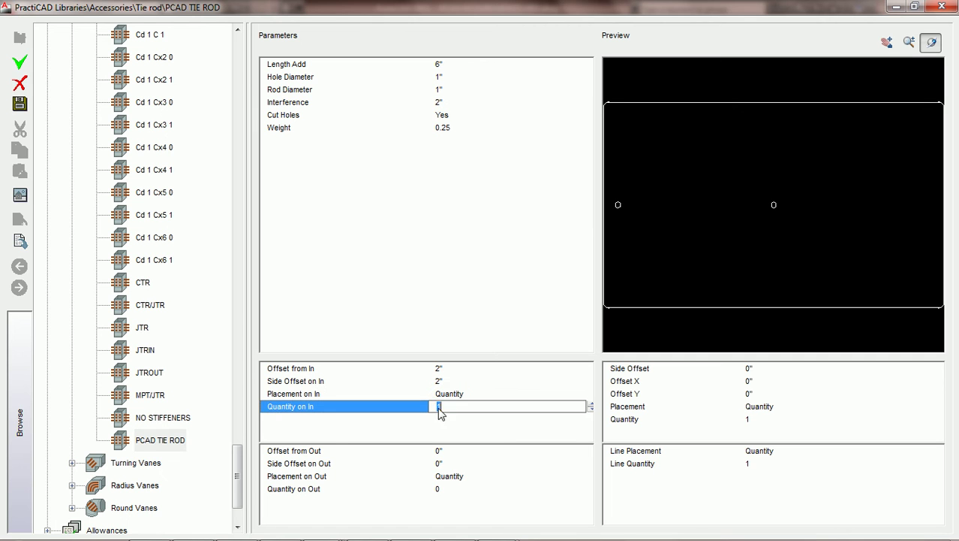
left_click(591, 404)
left_click(459, 379)
type("6")
key("Tab")
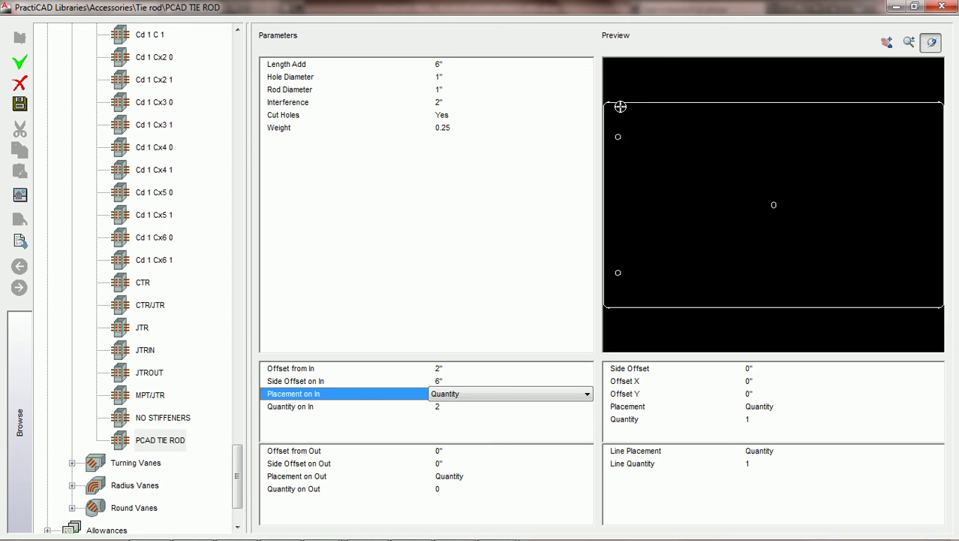
- Raise the Quantity on In to 4 and return the Side Offset on In to 0"
left_click(454, 407)
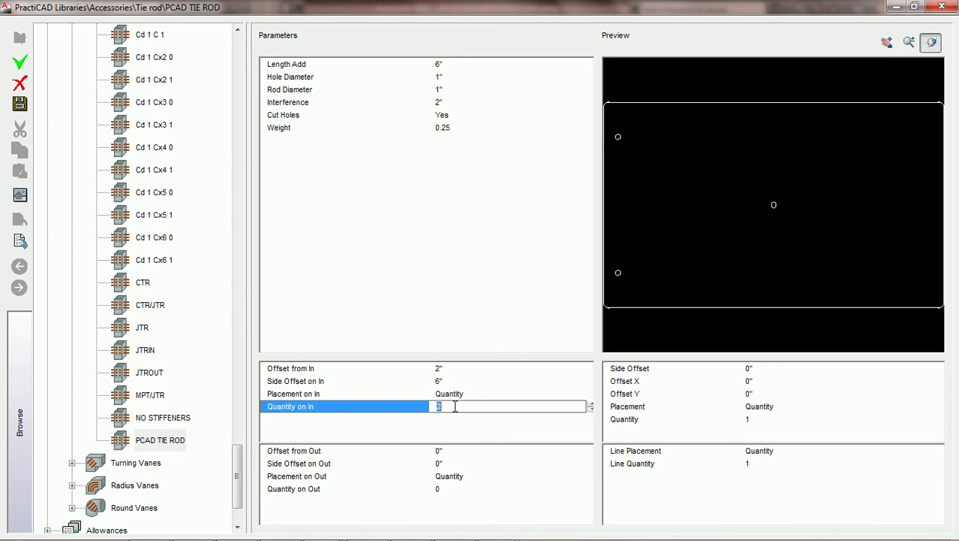
left_click(590, 403)
left_click(591, 404)
- Change the Placement on In to Space, leaving the Spacing on In at 6"
left_click(454, 395)
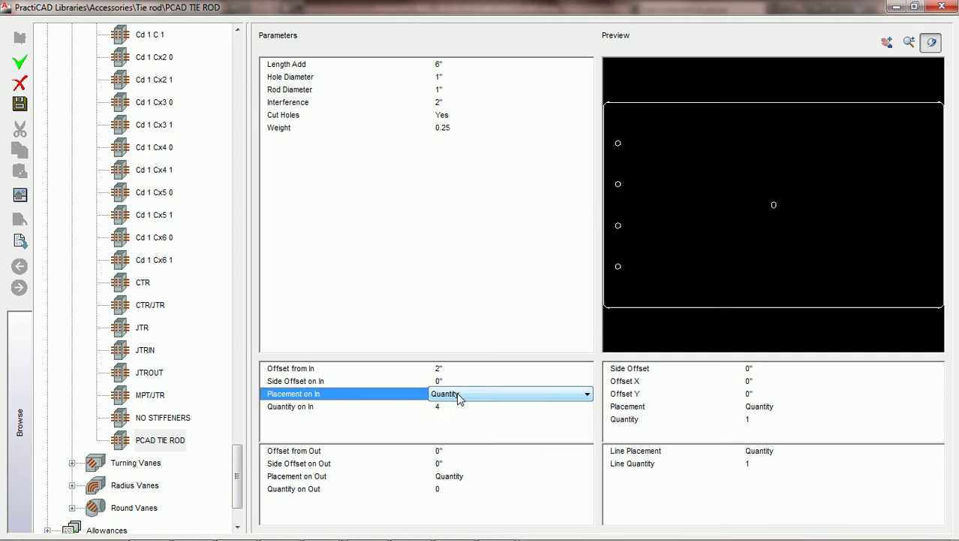
left_click(459, 393)
left_click(464, 413)
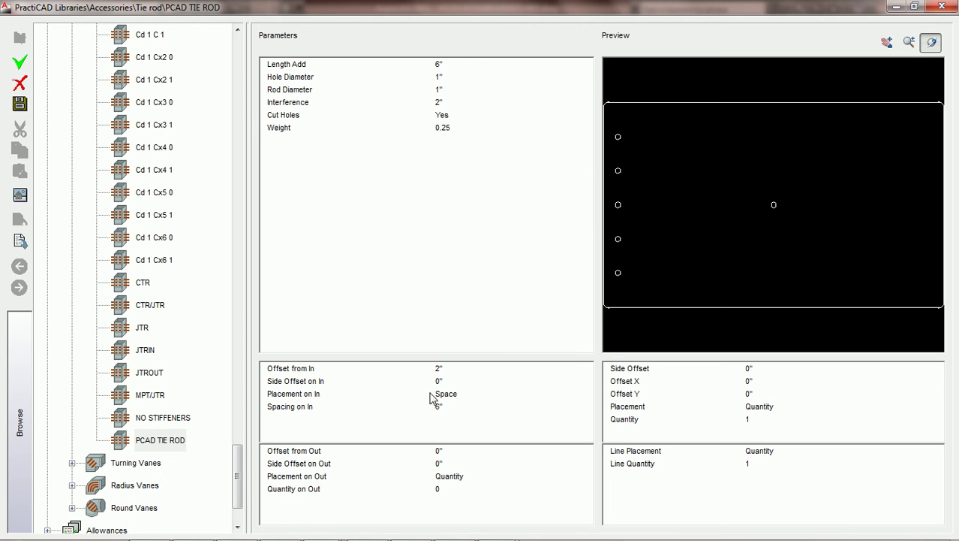
left_click(443, 395)
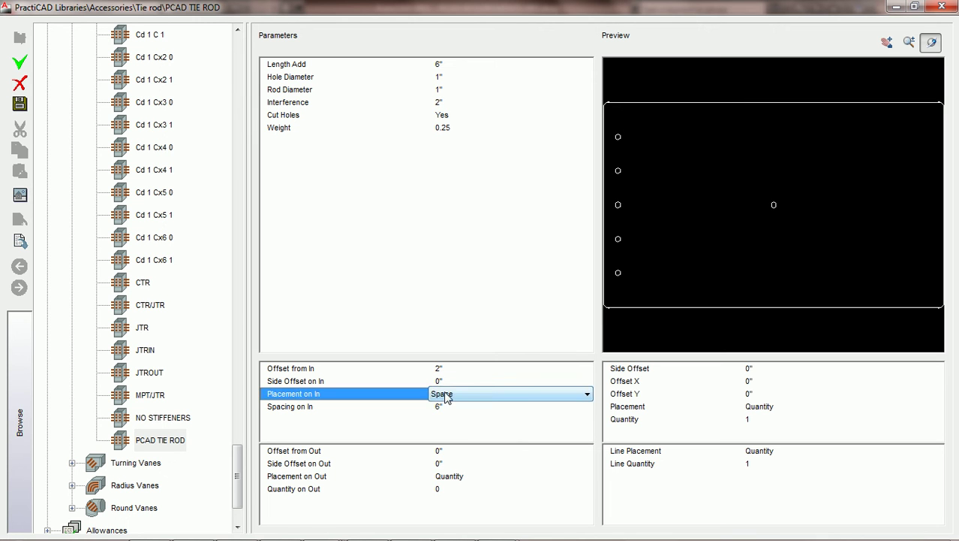
left_click(291, 410)
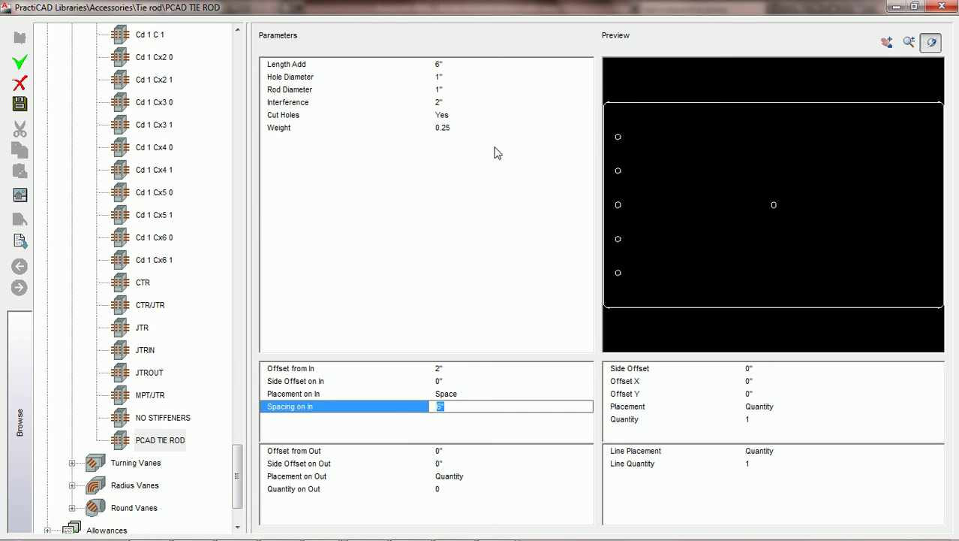
- Uncover the AutoCAD drawing to compare the dimensioned inlet tie rod spacings of both ducts, then bring the library window back to full size
double_click(469, 13)
left_click_drag(467, 102, 482, 437)
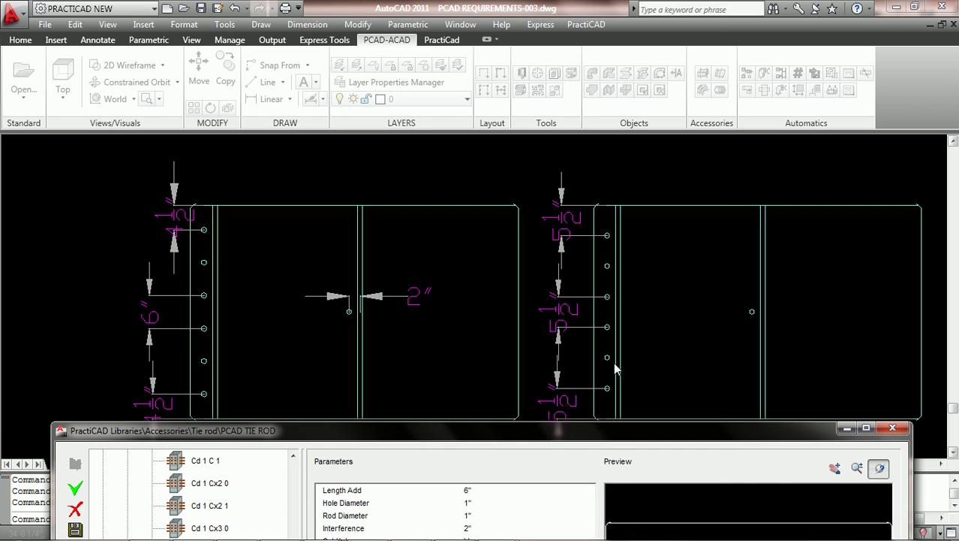
left_click_drag(693, 433, 694, 450)
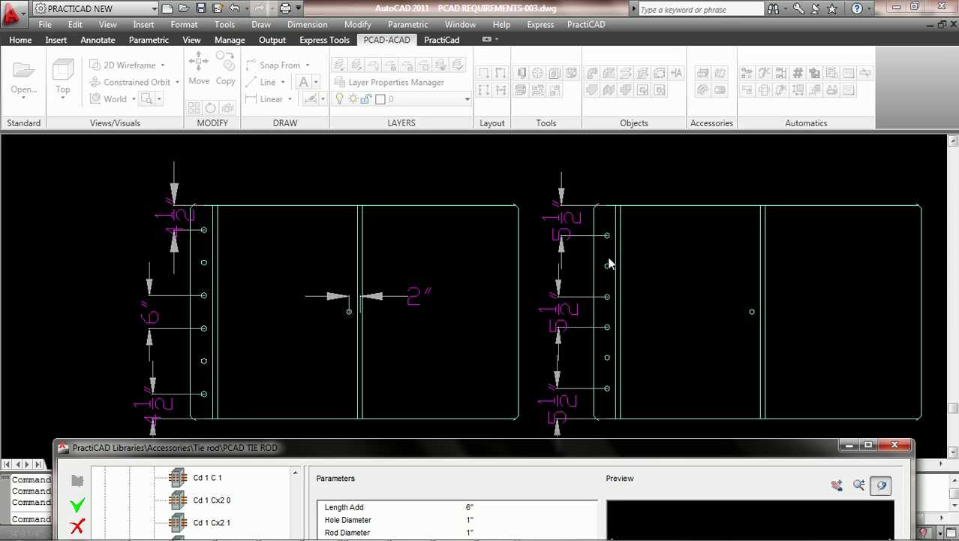
left_click_drag(636, 453, 637, 76)
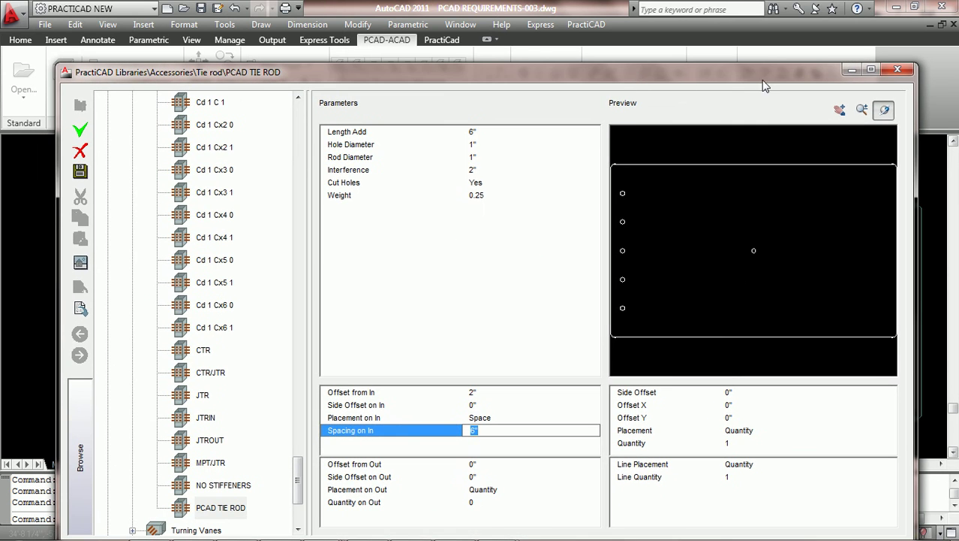
left_click(870, 70)
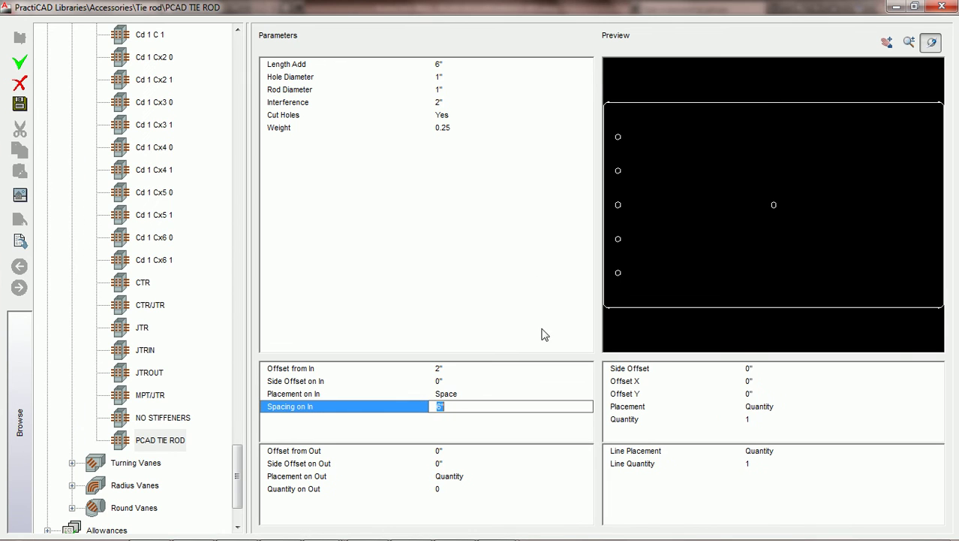
- Change the Placement on In to Space Exact, leaving the Spacing on In at 6"
left_click(478, 394)
left_click(479, 392)
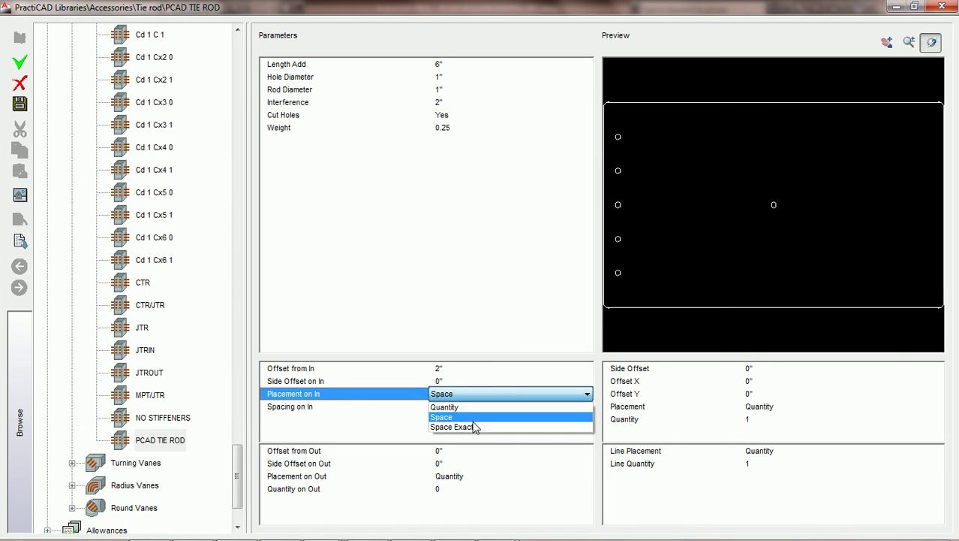
left_click(467, 426)
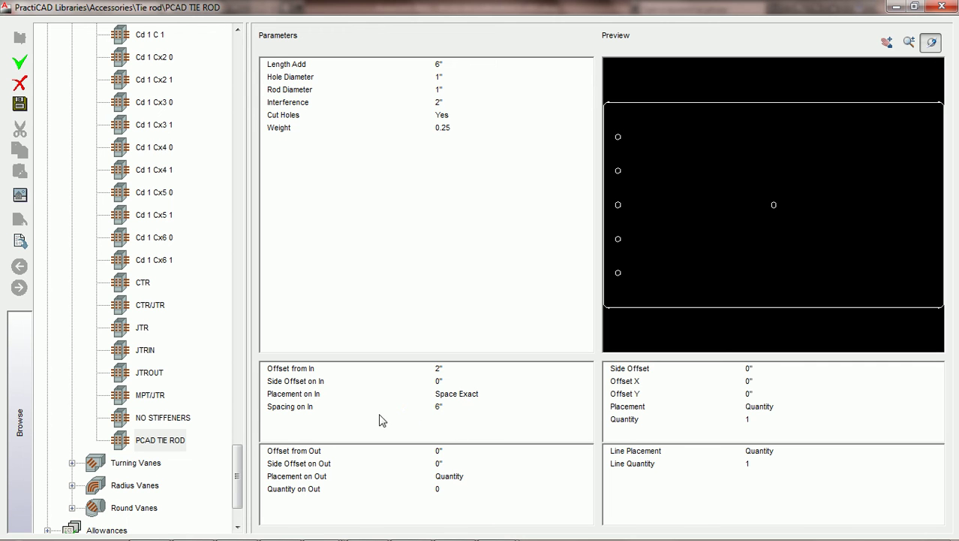
left_click(441, 407)
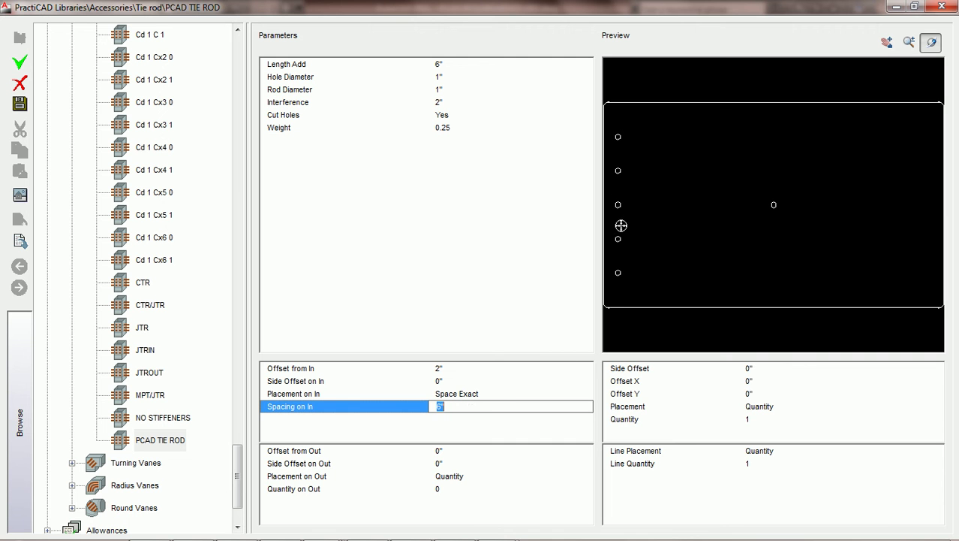
- Examine the exact-spacing tie rod dimensions on the duct in the AutoCAD drawing, then return to the PractiCAD library
mouse_move(442, 7)
left_mouse_down()
mouse_move(447, 265)
mouse_move(467, 468)
left_mouse_up()
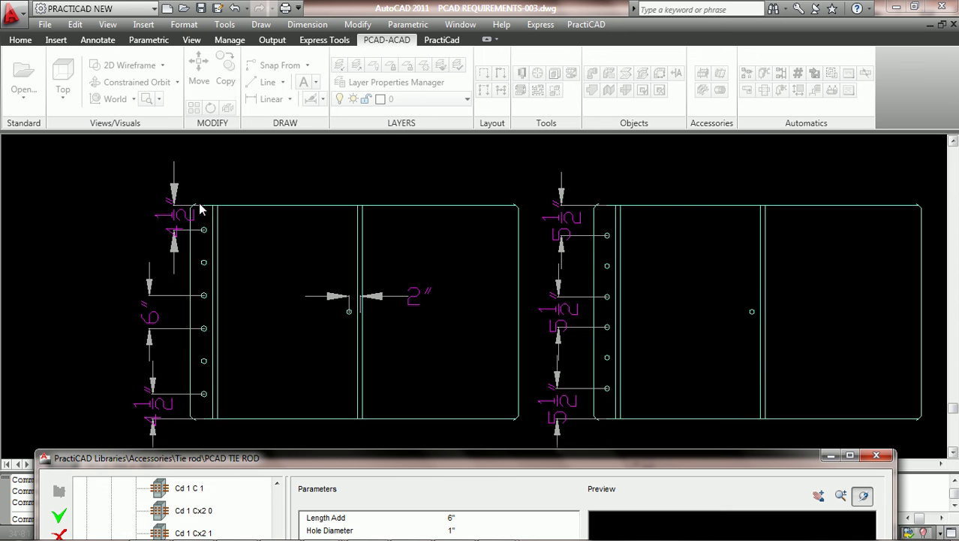
left_click_drag(475, 467, 495, 29)
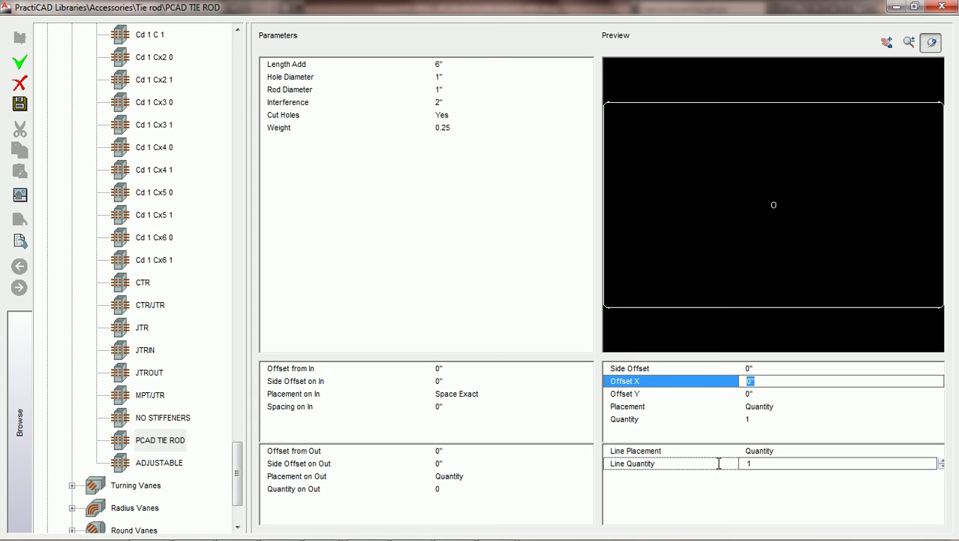
- Set the mid-duct tie rod Placement to Space and its Side Offset to 2"
left_click(767, 406)
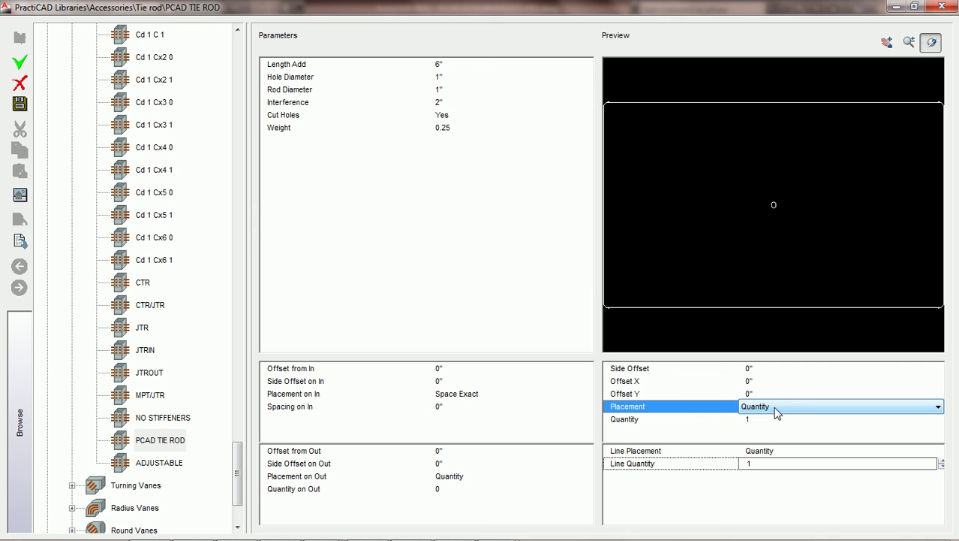
left_click(773, 407)
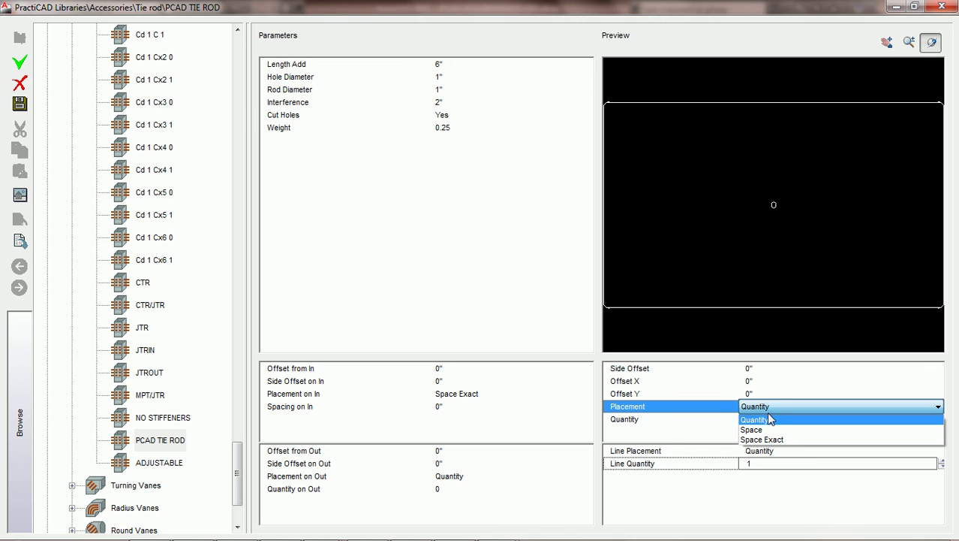
left_click(760, 429)
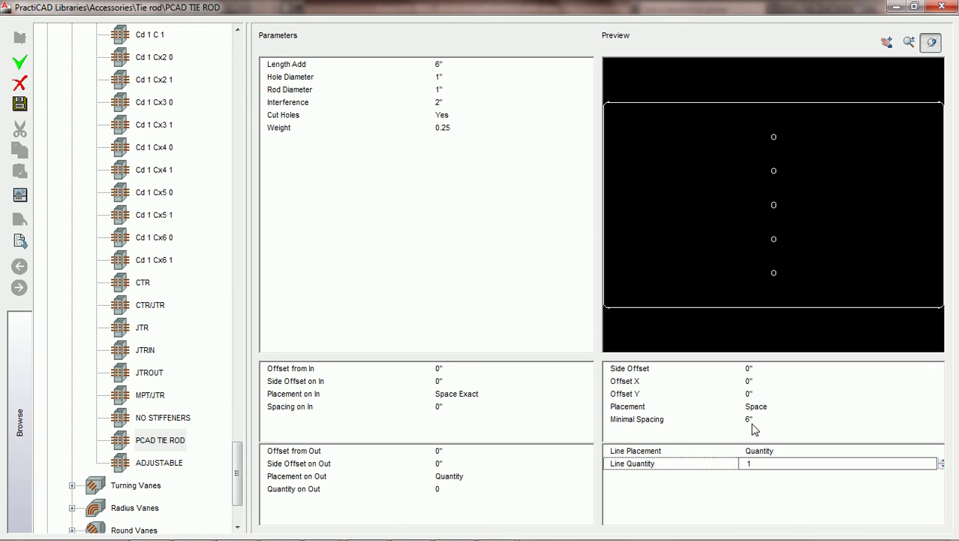
left_click(756, 368)
type("2")
key("Tab")
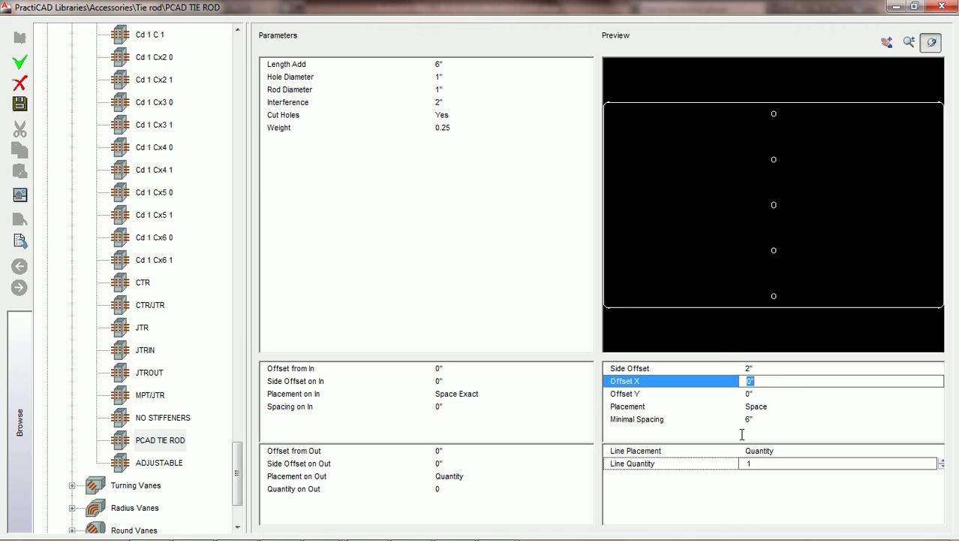
- Keep the Line Placement at Quantity and set the Line Quantity to 2
left_click(786, 450)
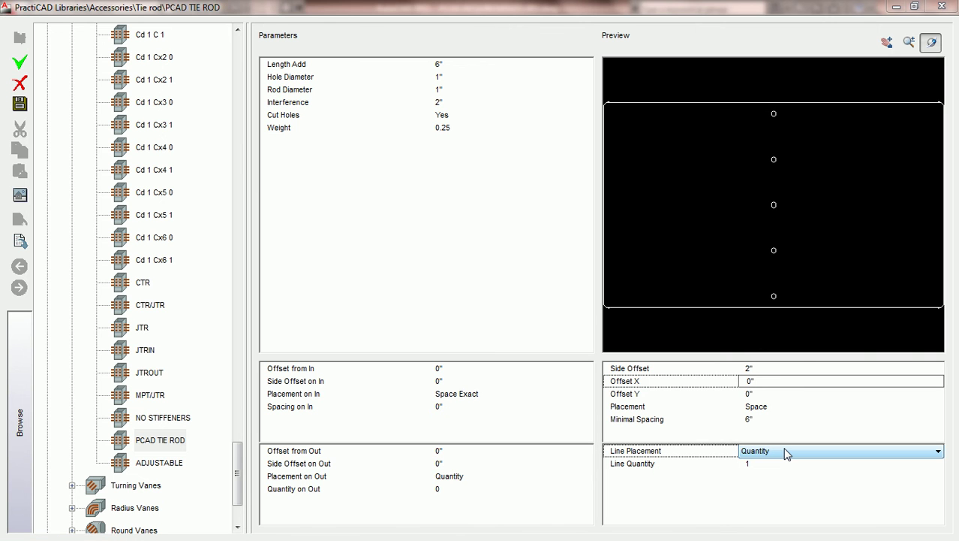
left_click(786, 451)
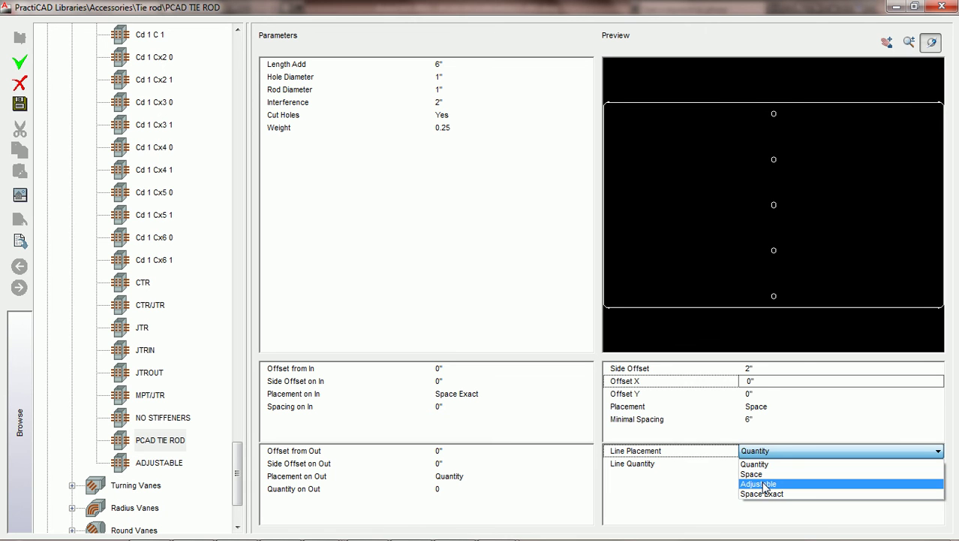
left_click(762, 452)
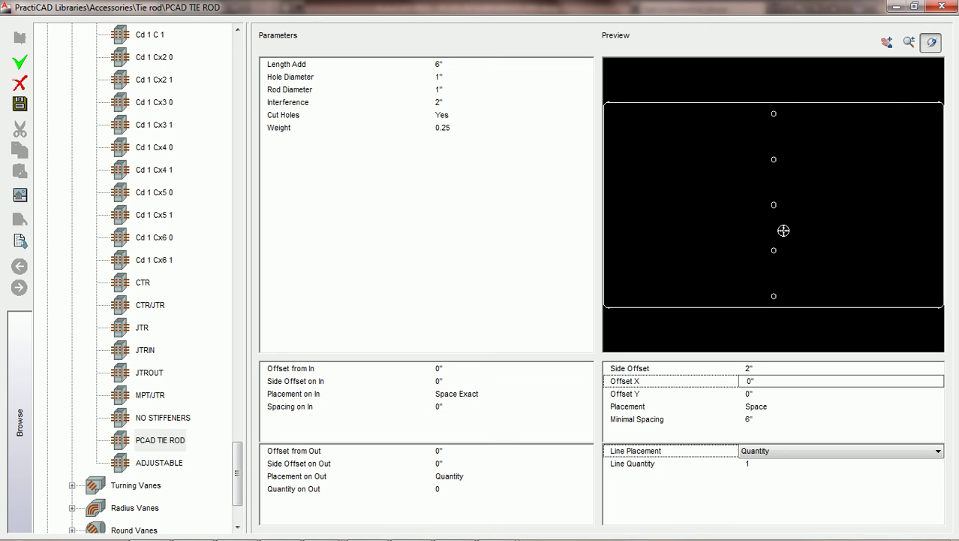
left_click(753, 466)
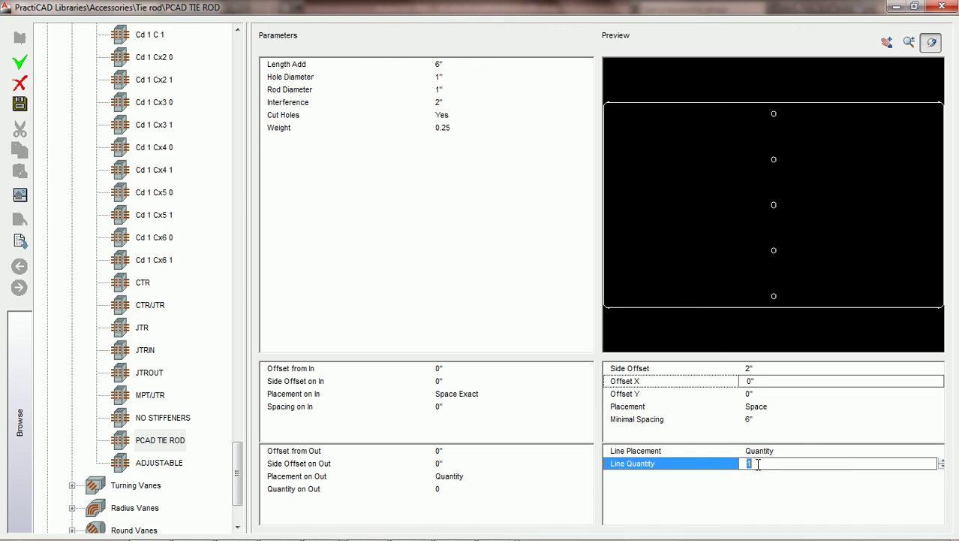
left_click(941, 460)
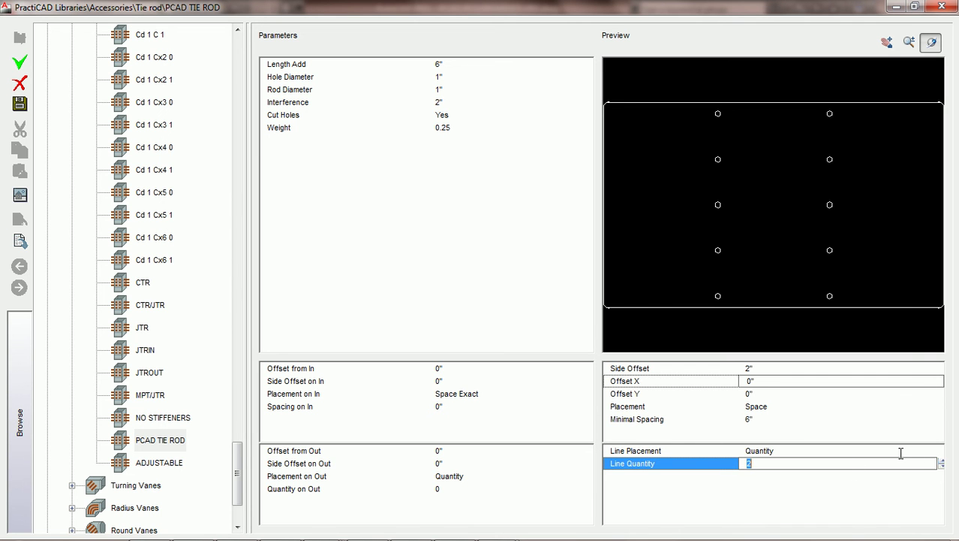
- Set the Line Placement of the mid-duct tie rods to Space, leaving the Minimal Line Spacing at 1'-0"
left_click(777, 451)
left_click(780, 450)
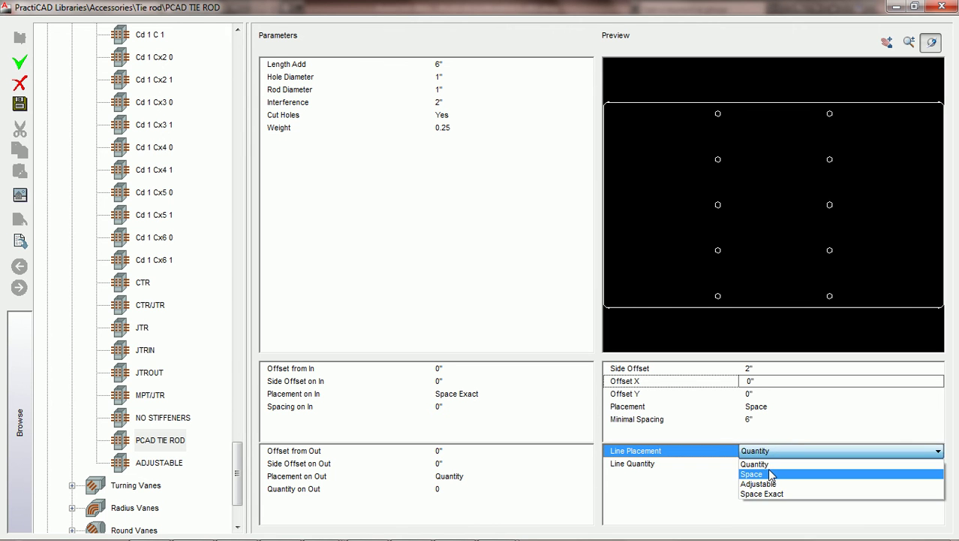
left_click(772, 474)
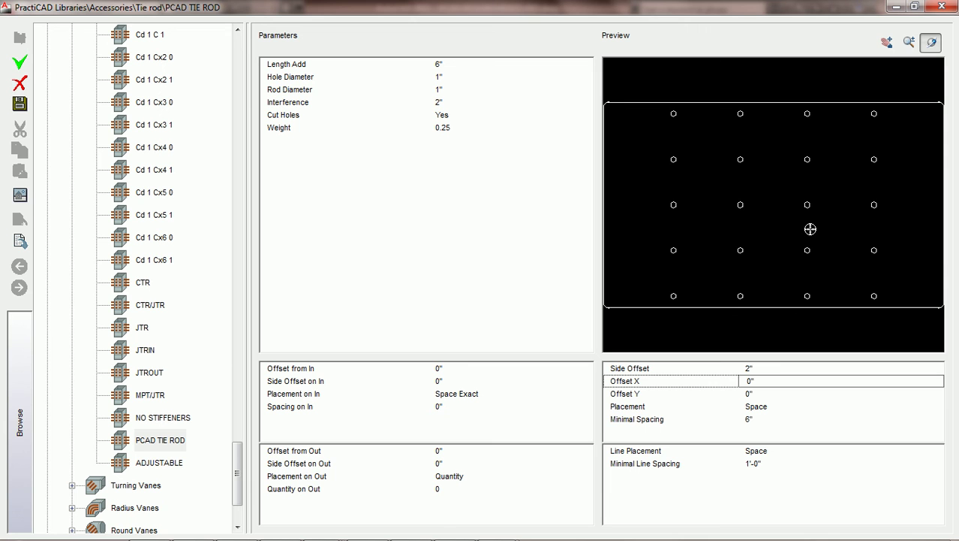
left_click(771, 450)
left_click(782, 449)
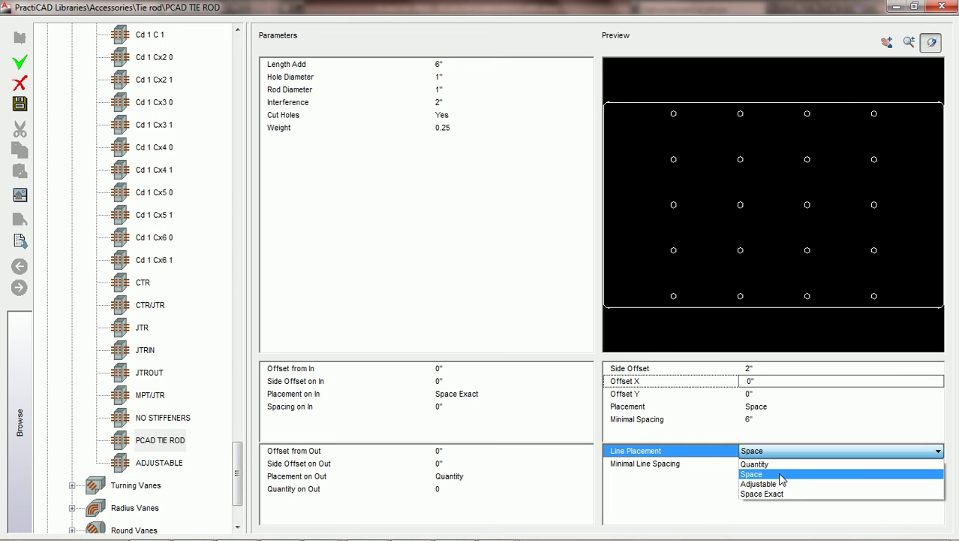
left_click(782, 476)
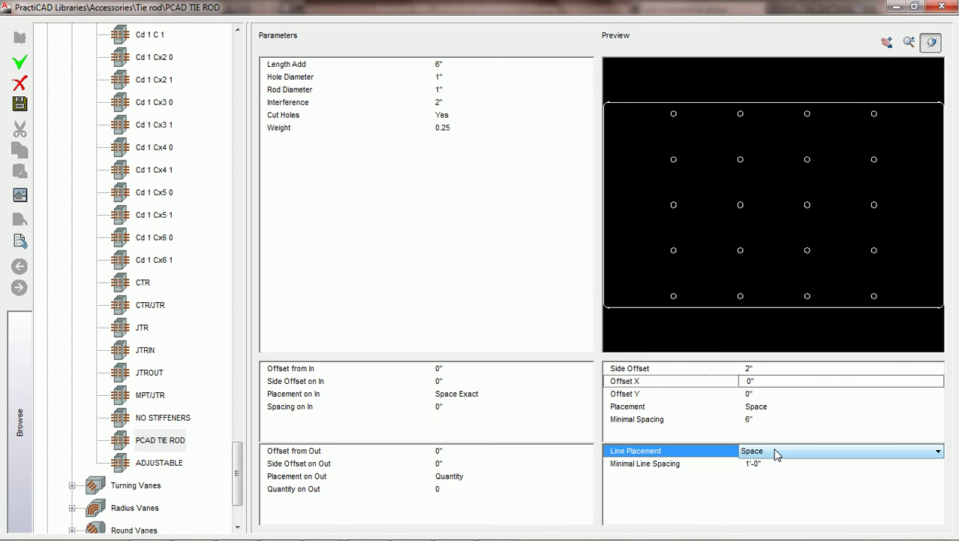
- Save the PCAD TIE ROD changes, inspect the ADJUSTABLE tie rod's Line Placement, and return to the AutoCAD drawing
left_click(158, 465)
left_click(426, 314)
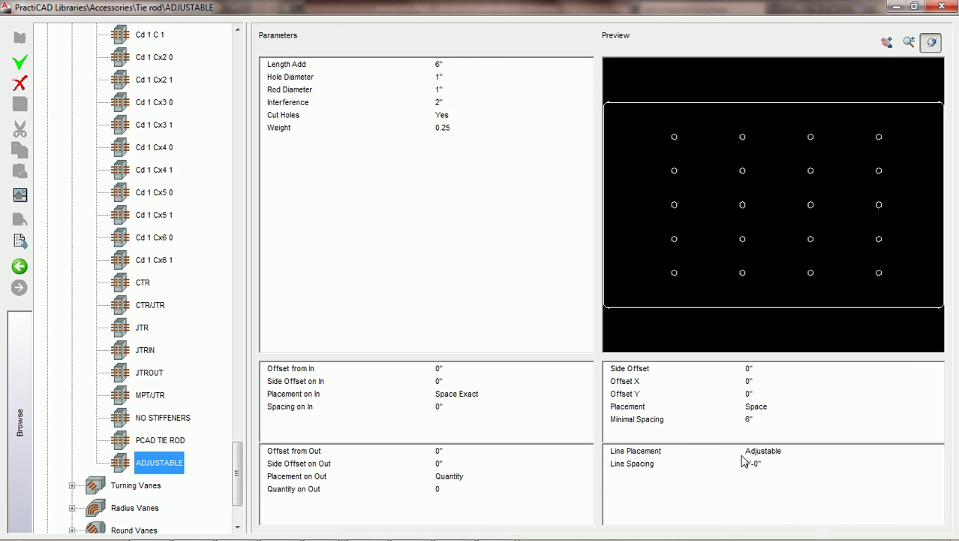
left_click(766, 455)
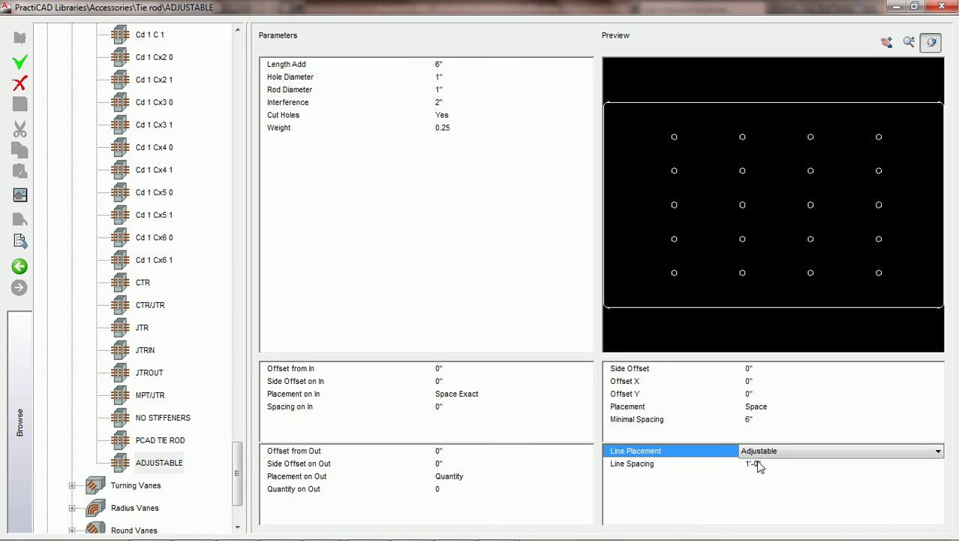
key("Return")
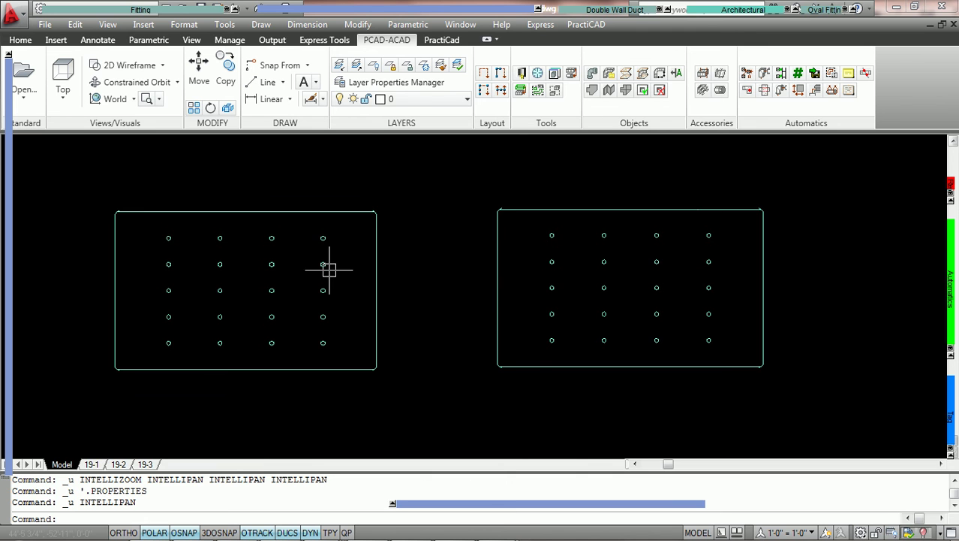
- Inspect the properties of both ducts to check which tie rod is assigned to each one
double_click(249, 211)
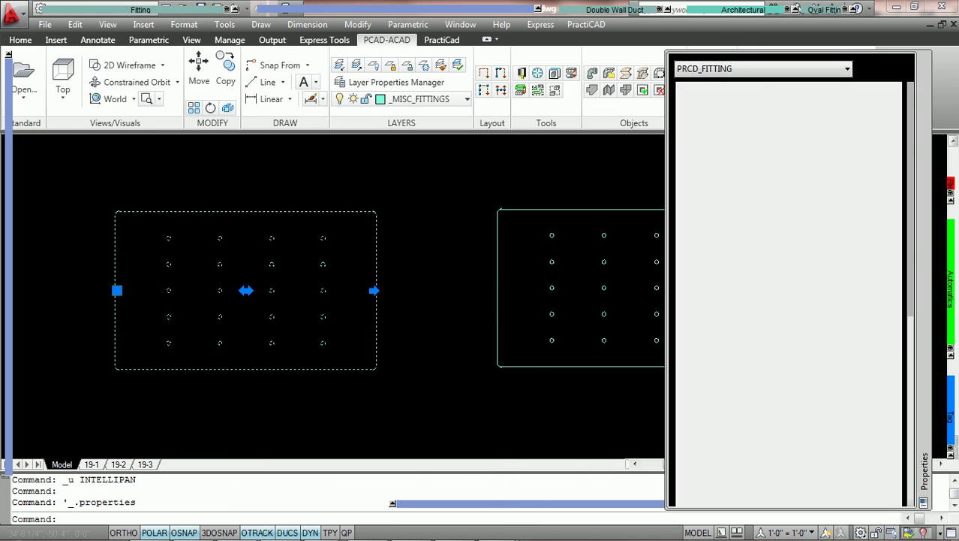
left_click(656, 334)
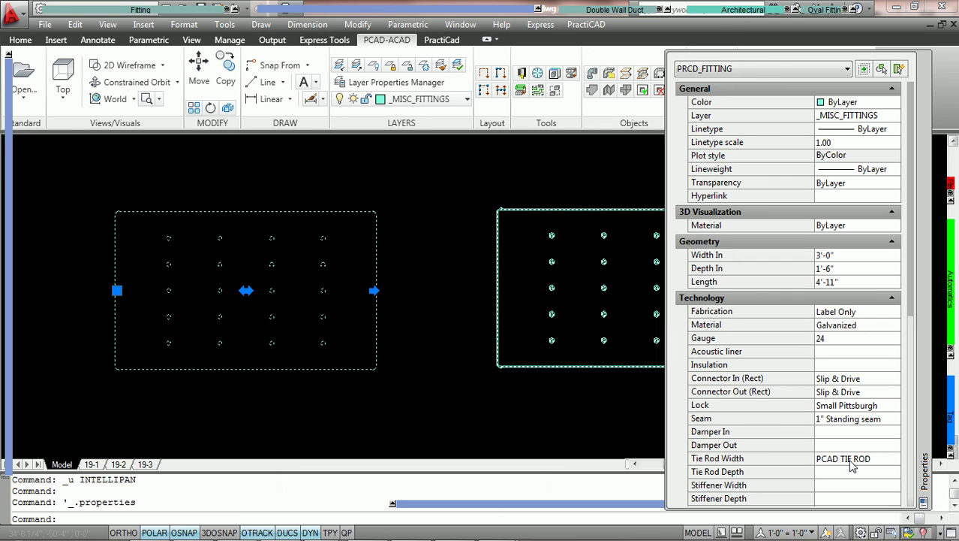
key("Escape")
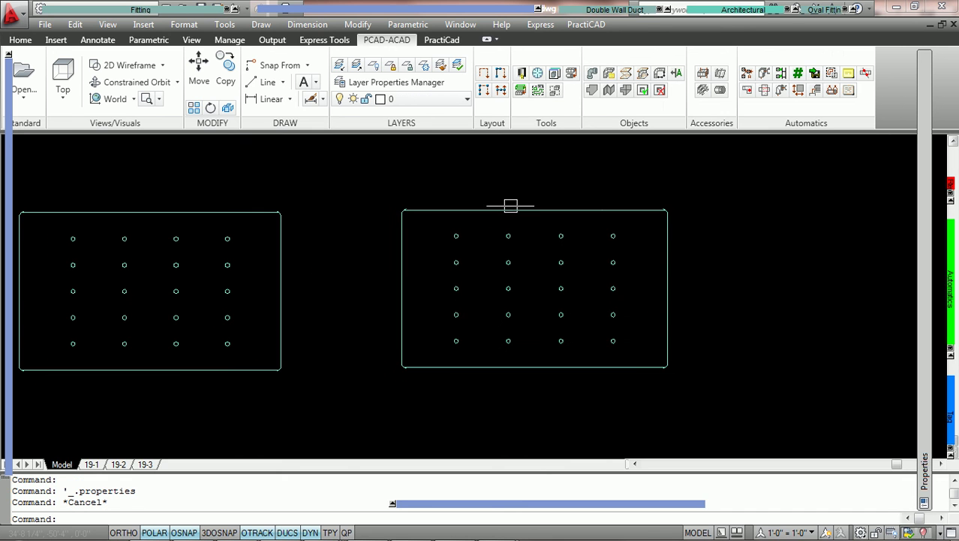
double_click(509, 208)
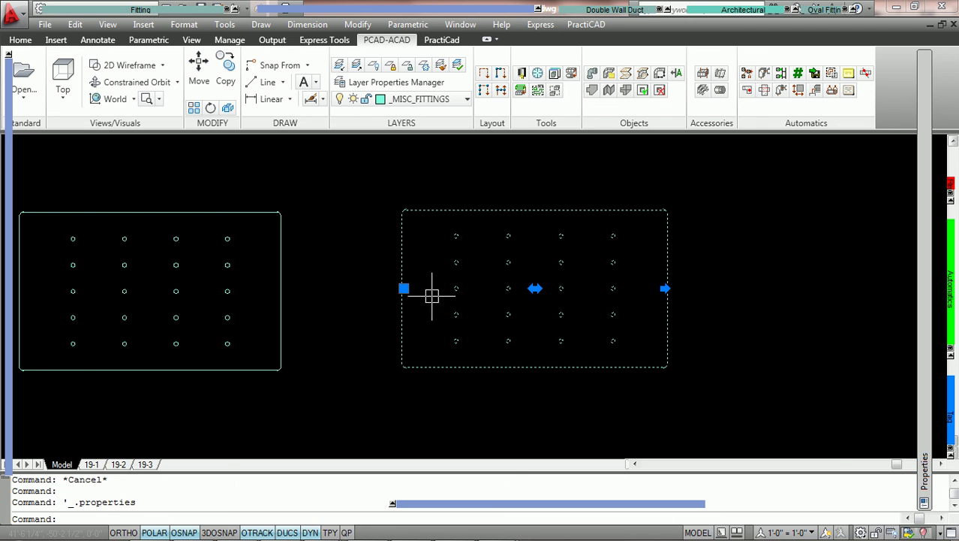
middle_click_drag(430, 293, 485, 287)
key("Escape")
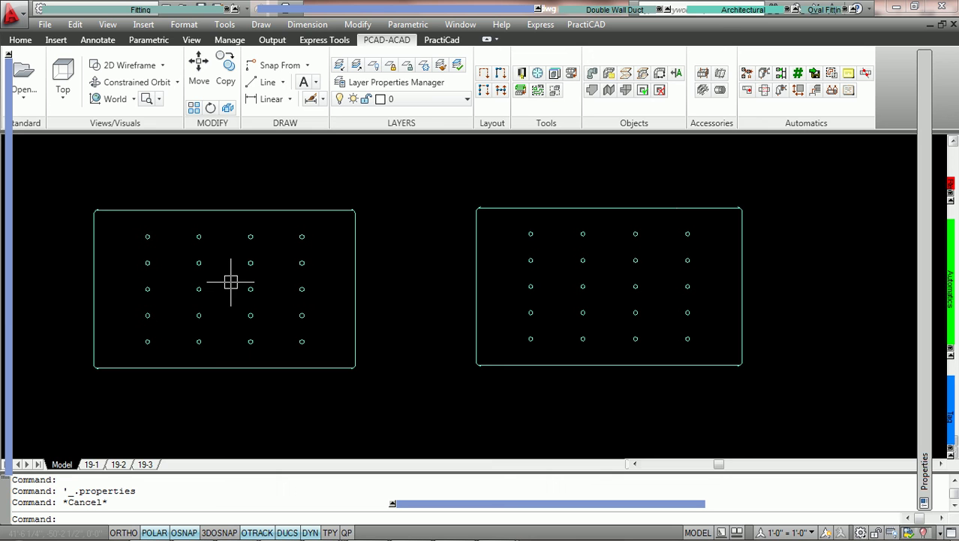
- Stretch the free end of the PCAD TIE ROD duct outward and pull it back by about 8 1/2"
middle_click_drag(247, 283, 254, 283)
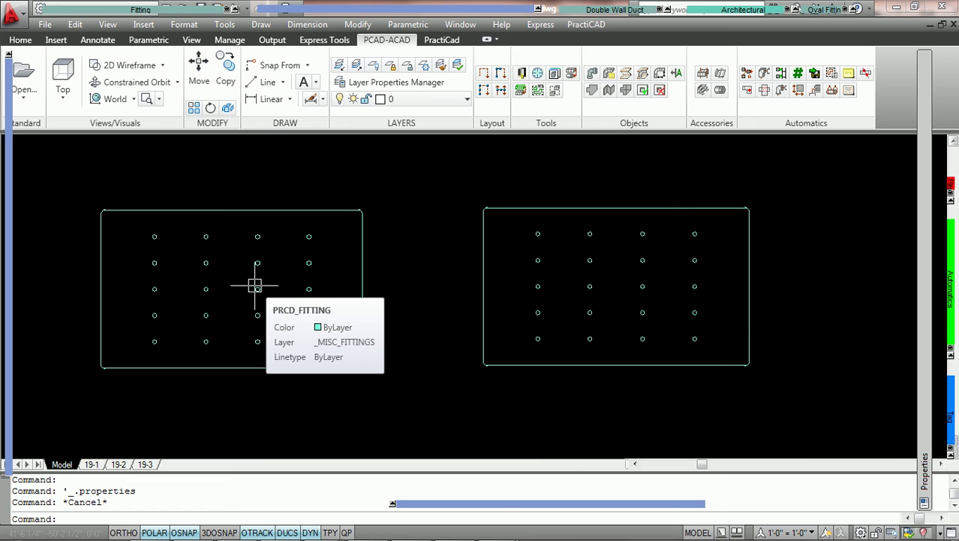
left_click(279, 209)
scroll(273, 293, "up", 1)
middle_click_drag(269, 288, 314, 293)
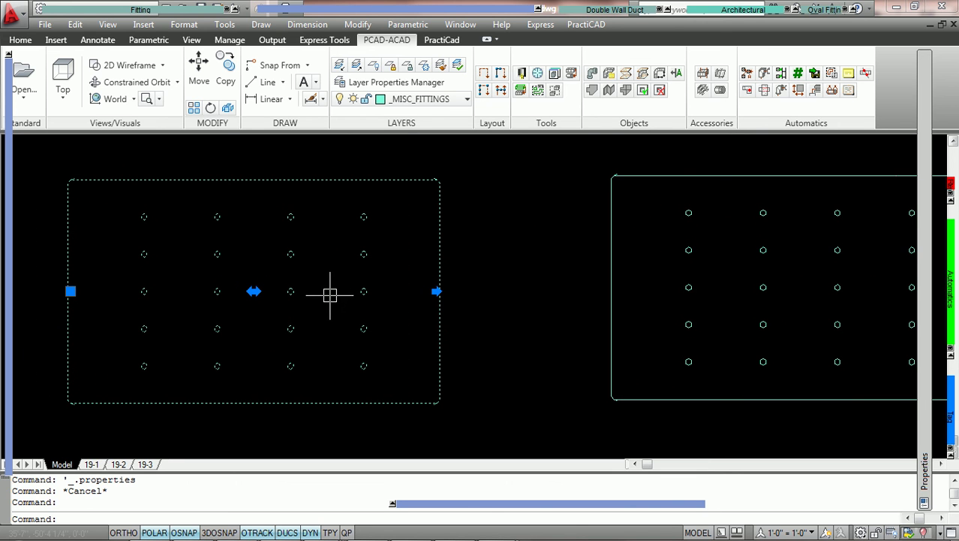
left_click(436, 290)
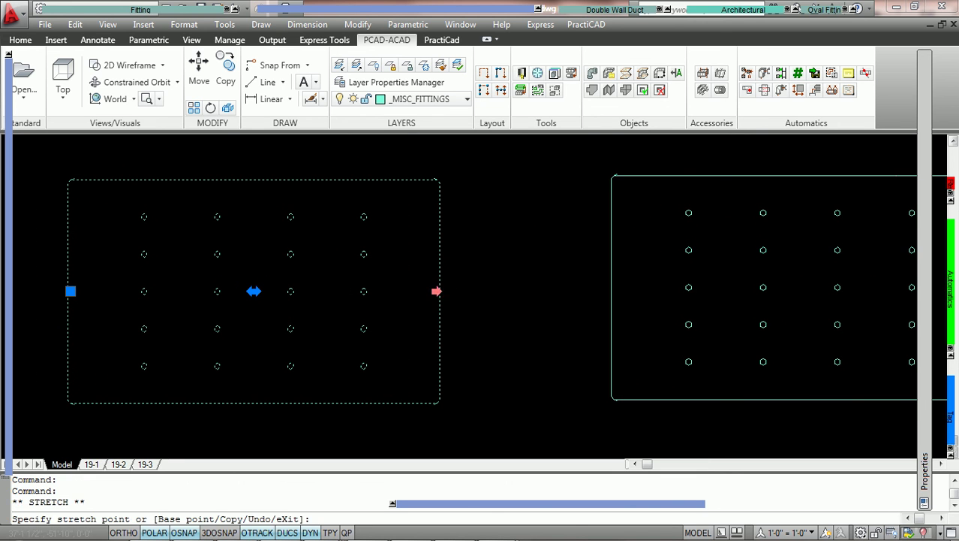
left_click(518, 298)
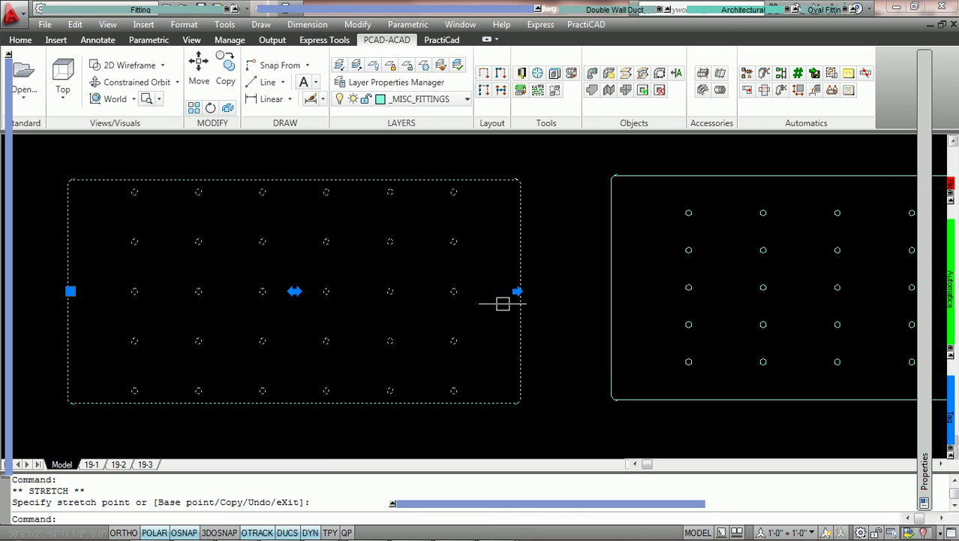
left_click(517, 291)
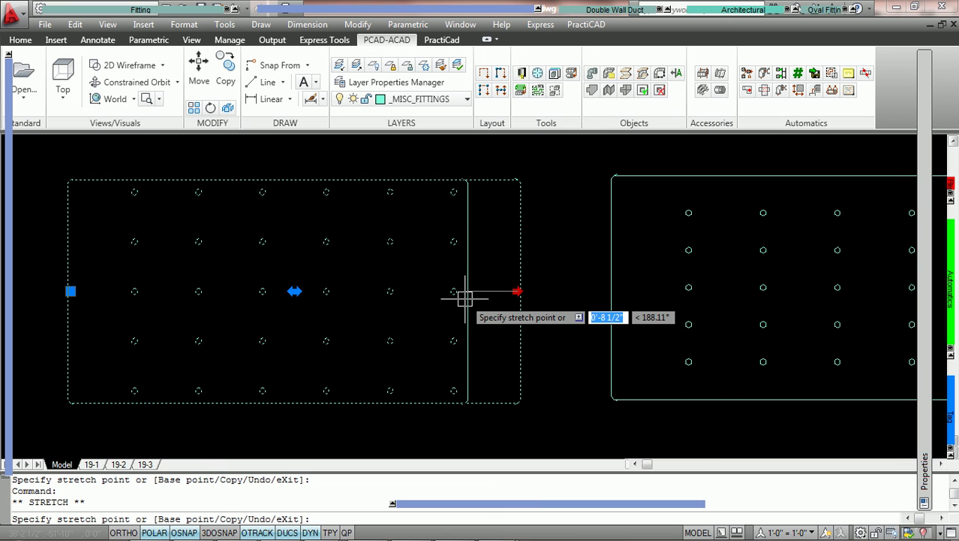
left_click(464, 298)
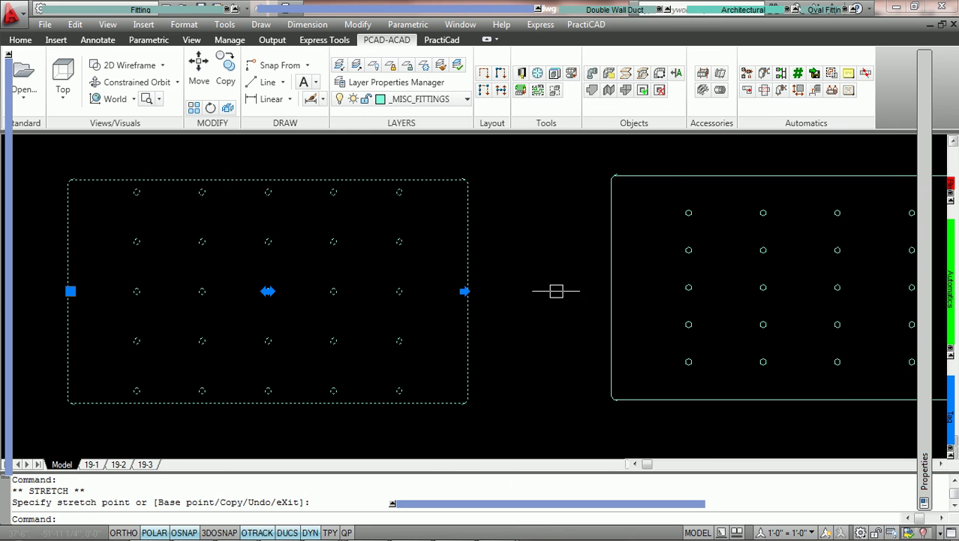
middle_click_drag(556, 295, 428, 293)
key("Escape")
- Stretch the free end of the second duct outward and pull it back by about 6"
middle_click_drag(593, 298, 360, 298)
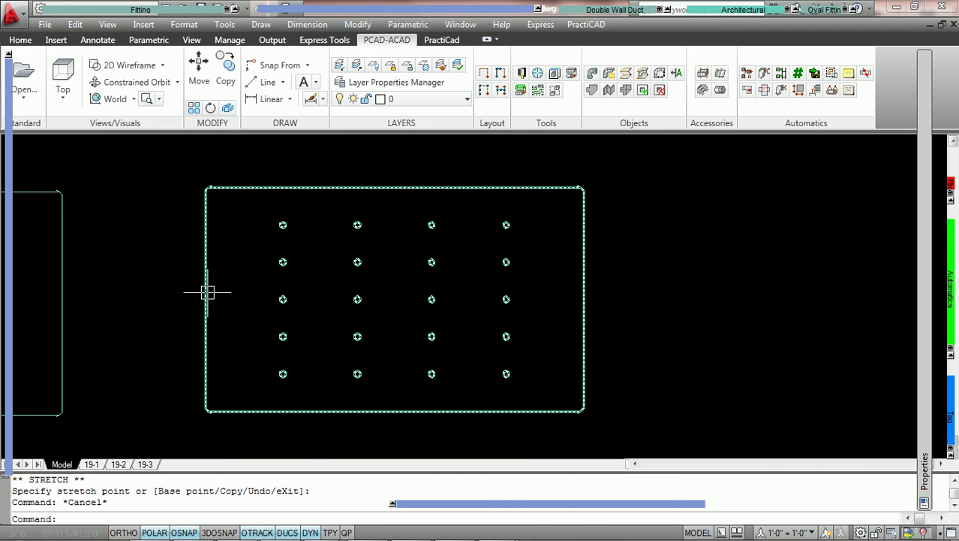
mouse_move(208, 292)
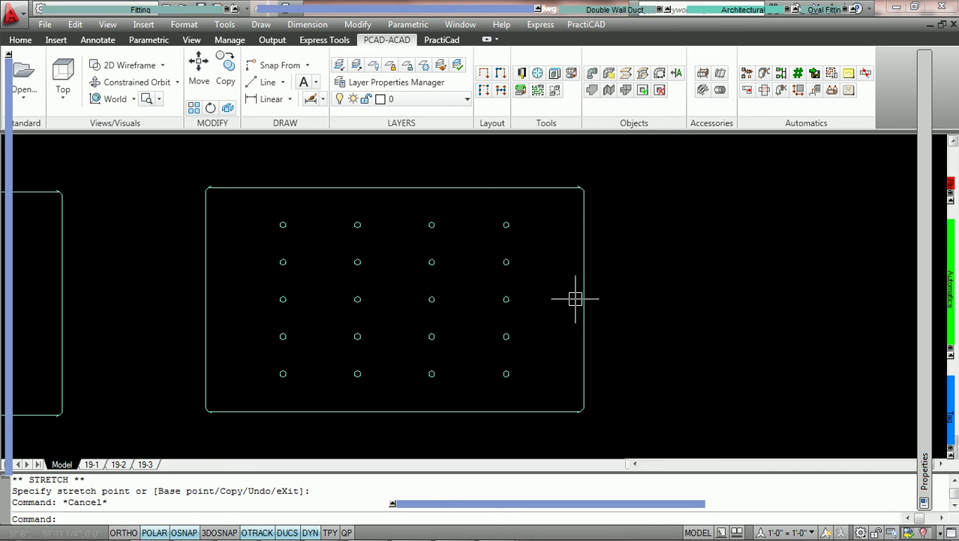
mouse_move(578, 302)
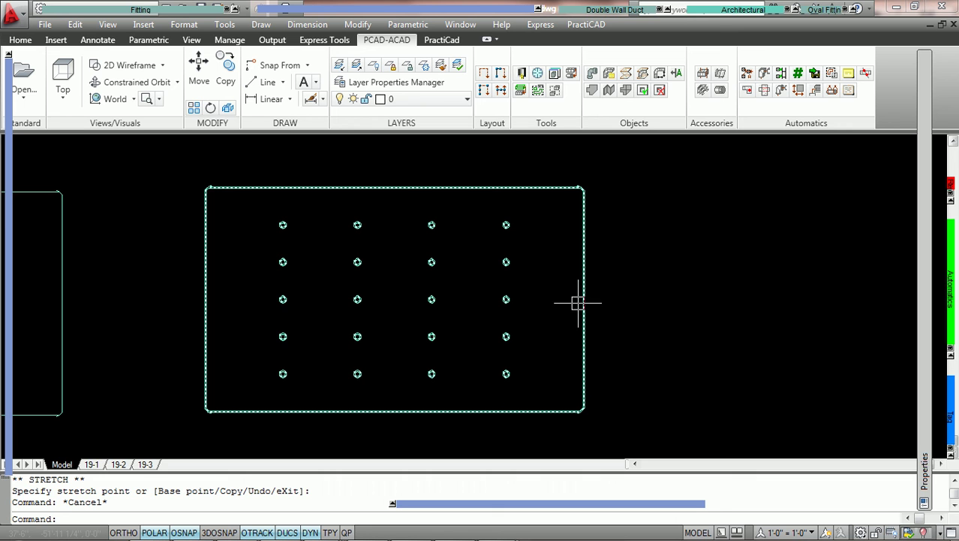
left_click(579, 304)
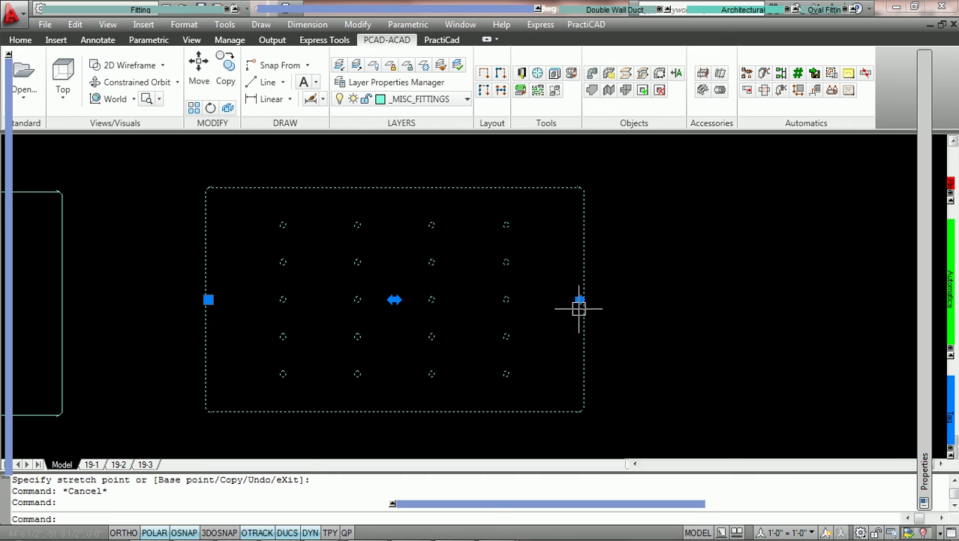
left_click(580, 300)
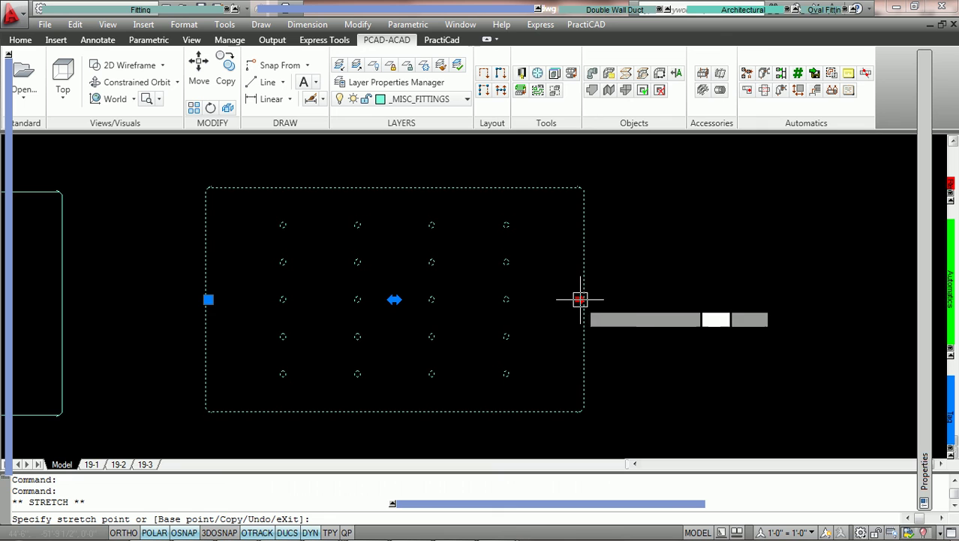
left_click(635, 304)
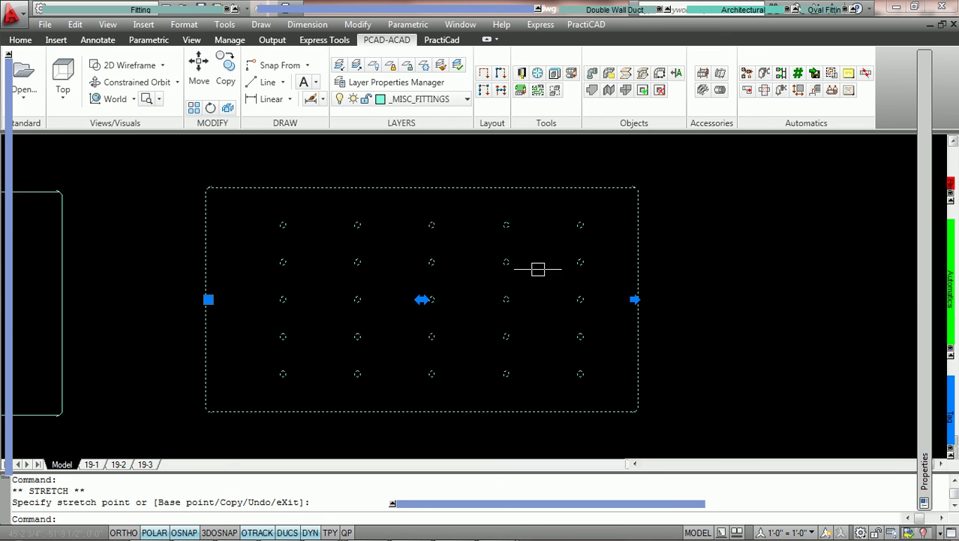
left_click(635, 299)
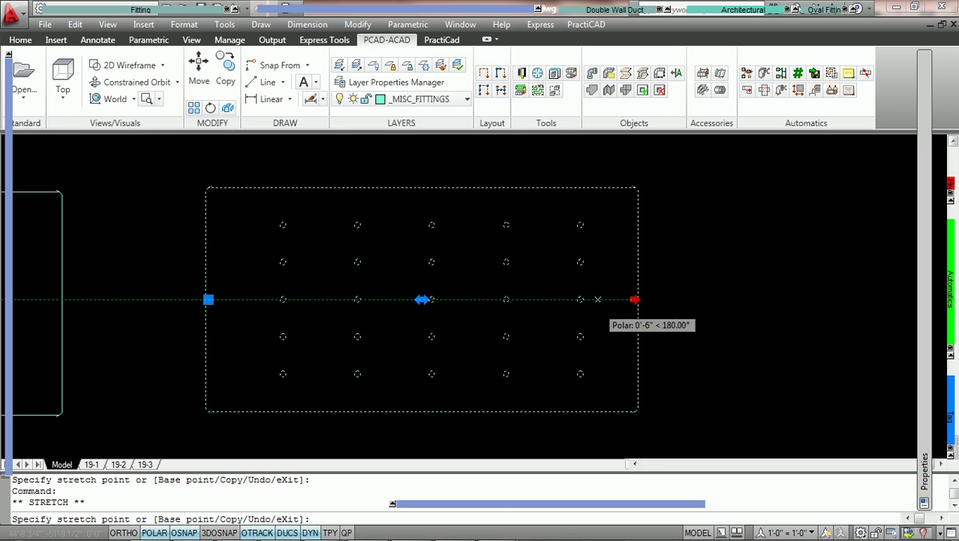
left_click(599, 303)
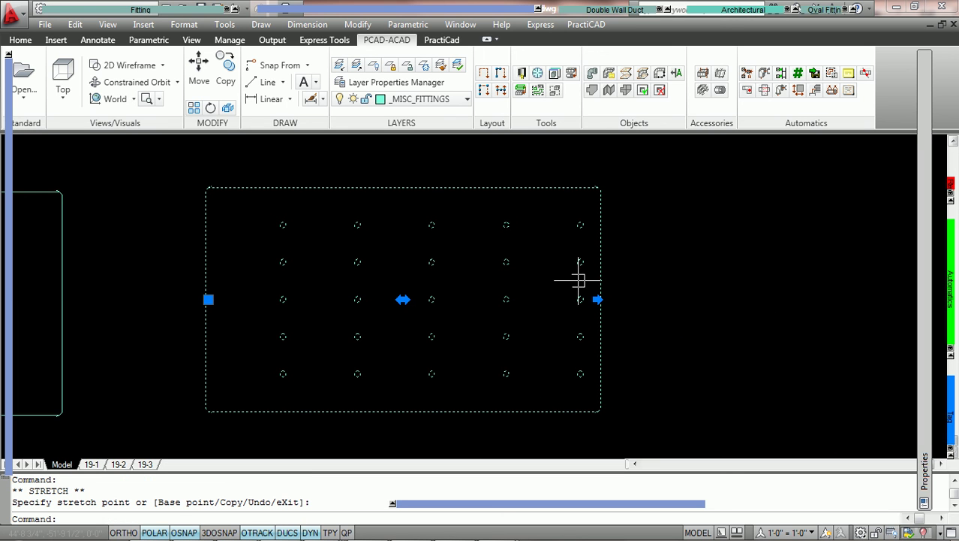
- Compare the tie rod line spacing and end distances of the two stretched ducts
mouse_move(342, 293)
middle_mouse_down()
mouse_move(575, 294)
mouse_move(497, 304)
mouse_move(358, 299)
middle_mouse_up()
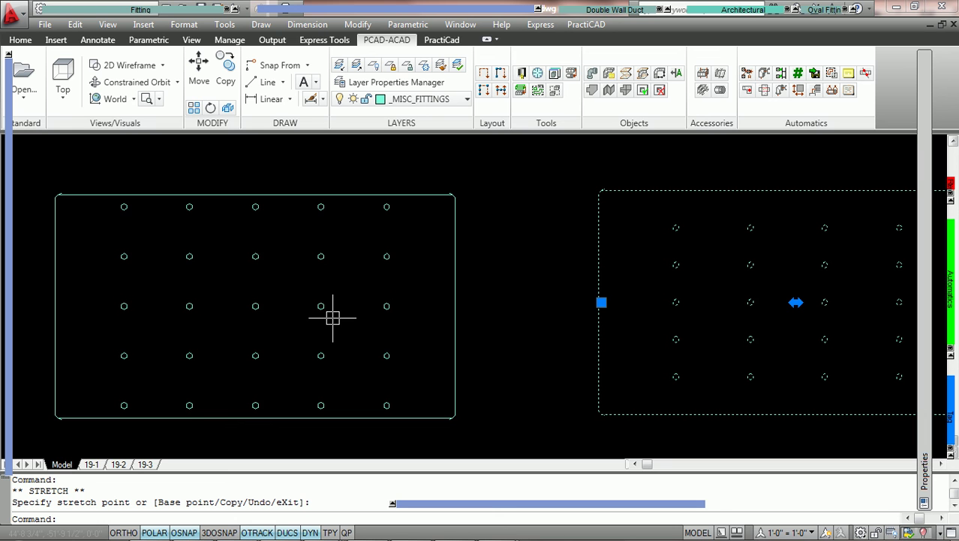
mouse_move(664, 307)
middle_mouse_down()
mouse_move(495, 313)
mouse_move(377, 304)
middle_mouse_up()
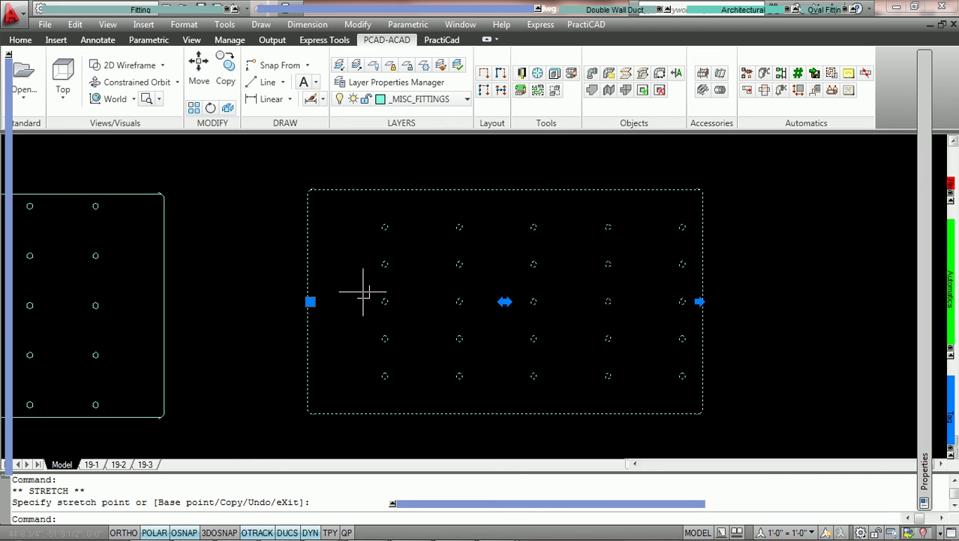
mouse_move(360, 308)
middle_mouse_down()
mouse_move(461, 311)
mouse_move(518, 300)
middle_mouse_up()
scroll(518, 301, "down", 2)
scroll(495, 320, "up", 2)
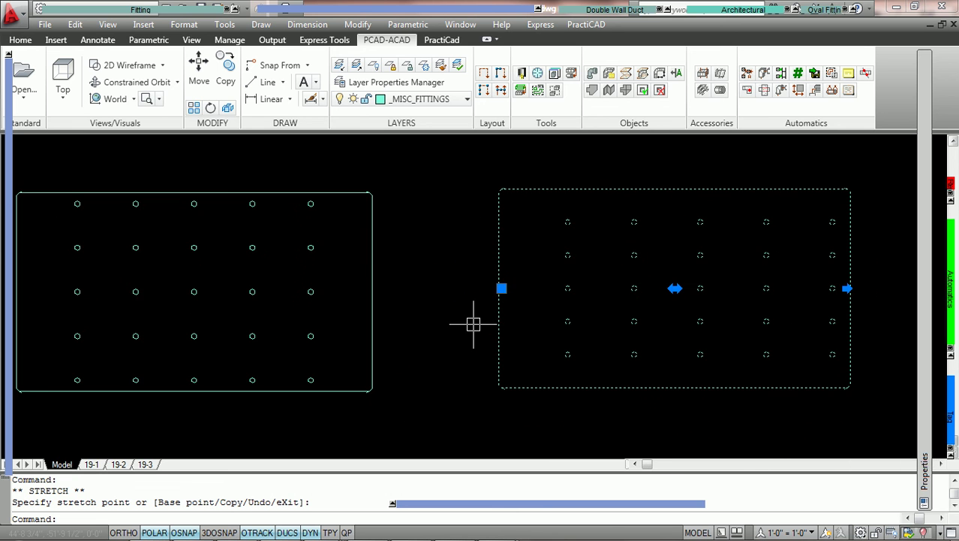
middle_click_drag(443, 324, 490, 328)
scroll(477, 328, "down", 2)
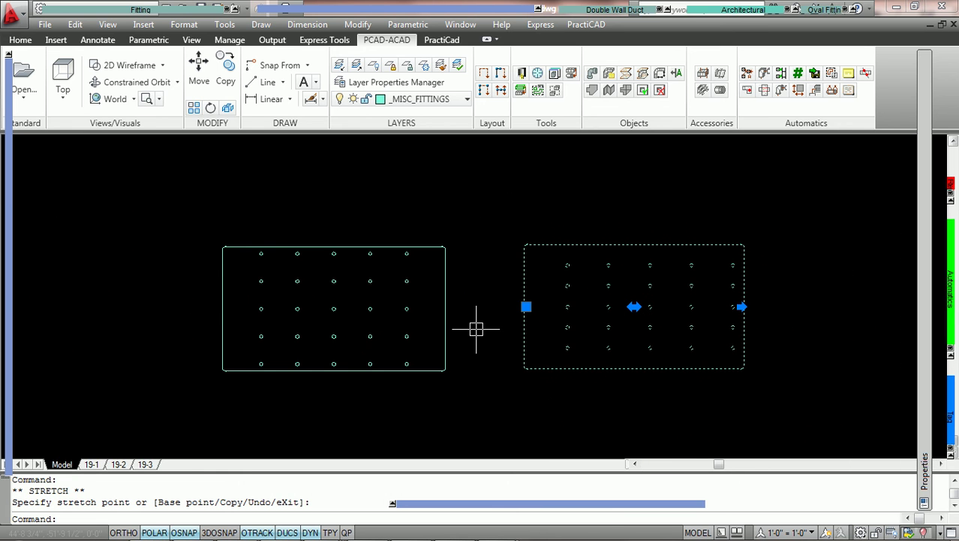